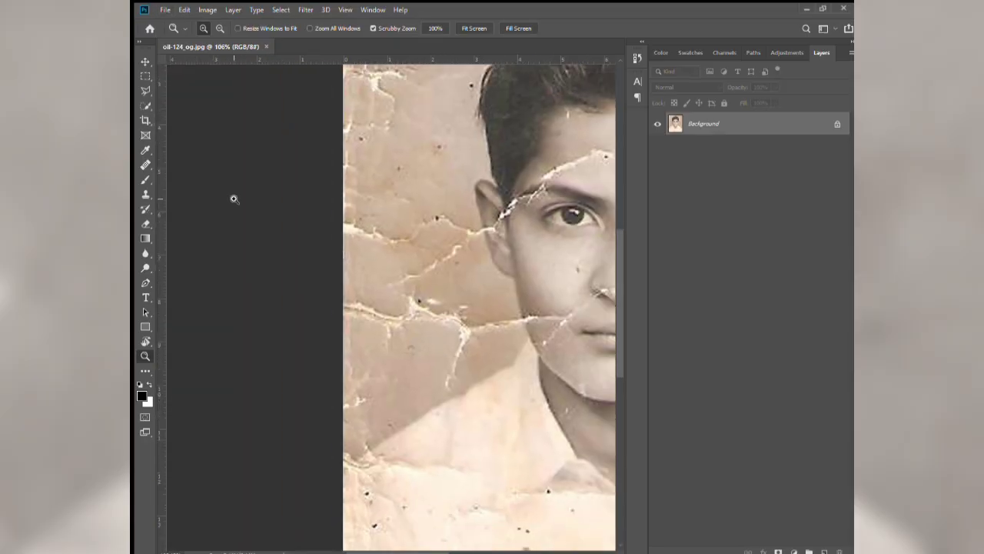
Step: Select the Content-Aware Spot Healing Brush and zoom in and out to inspect the cracks
key("j")
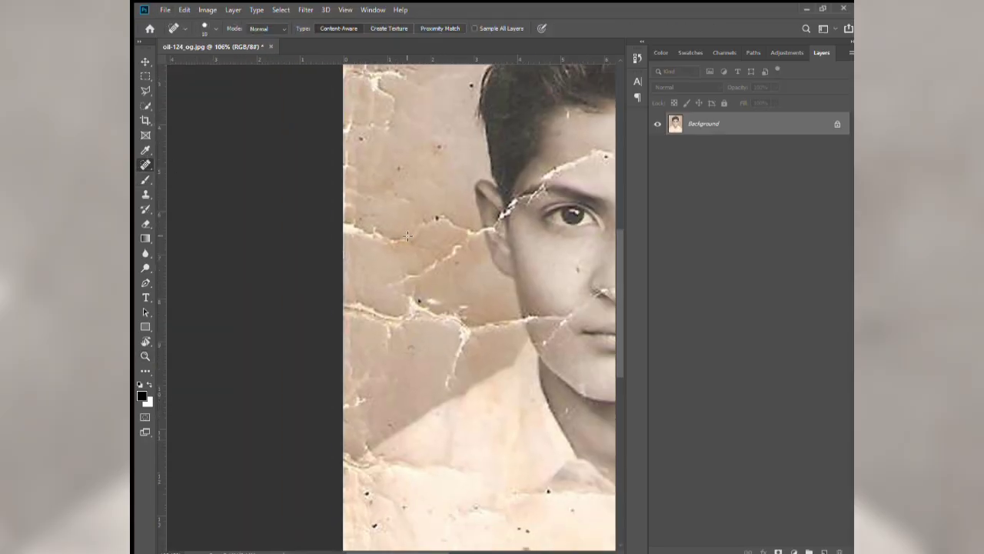
scroll(425, 309, "up", 1)
scroll(420, 312, "up", 4)
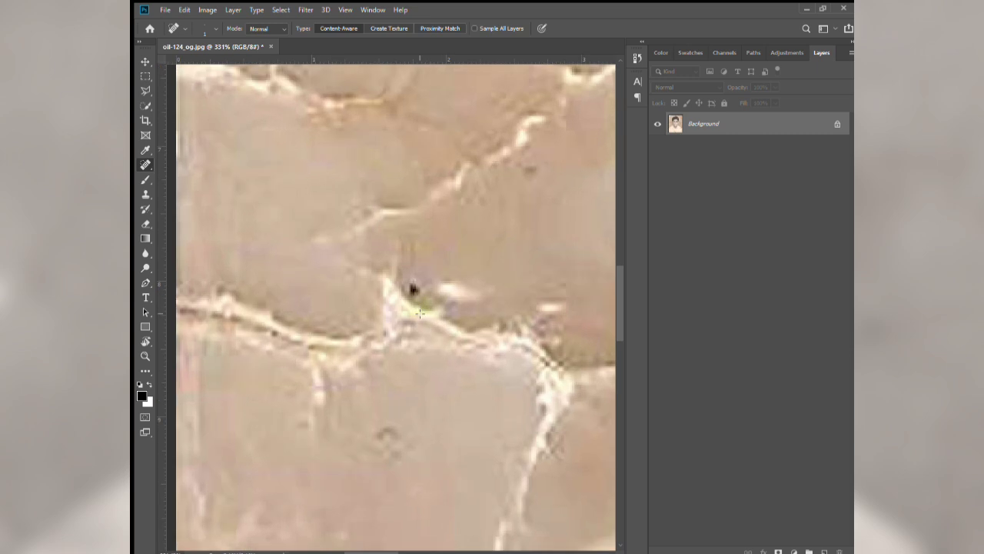
scroll(422, 312, "down", 3)
scroll(423, 312, "down", 3)
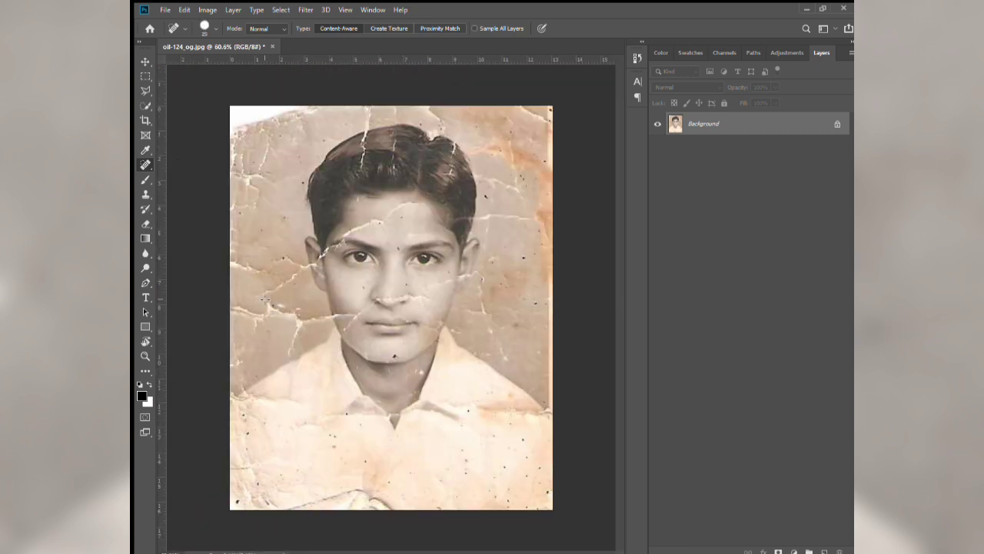
scroll(278, 305, "up", 2)
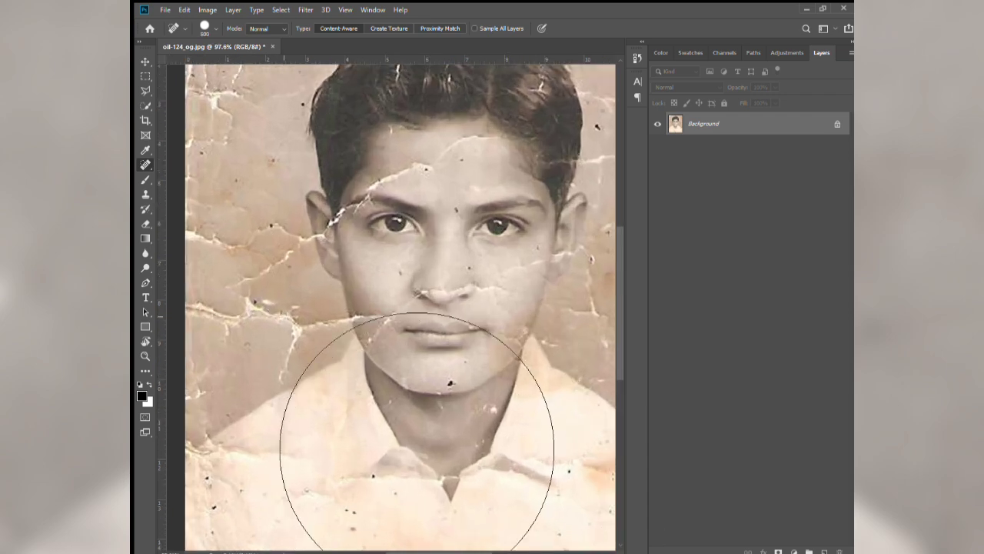
Step: Heal the spots in the left background and the damage at the top-left corner
scroll(307, 339, "down", 1)
left_click(243, 319)
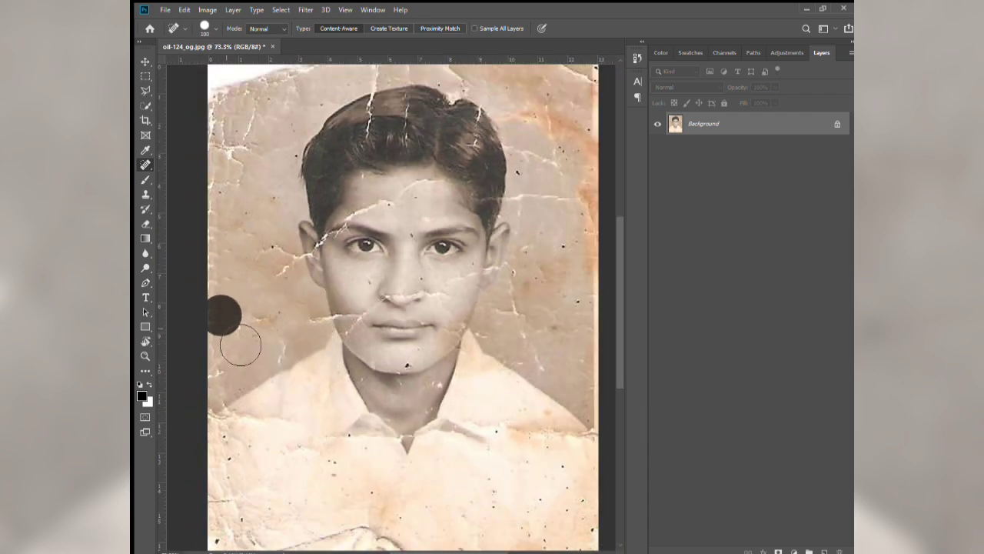
left_click(217, 369)
left_click(248, 259)
left_click(281, 285)
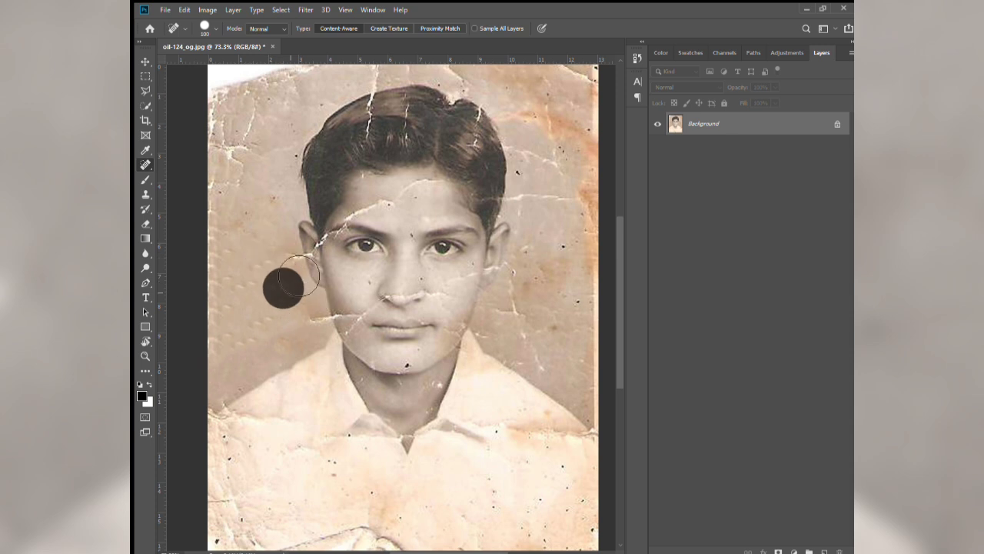
left_click(223, 198)
left_click(228, 149)
scroll(250, 173, "down", 3)
scroll(251, 173, "up", 1)
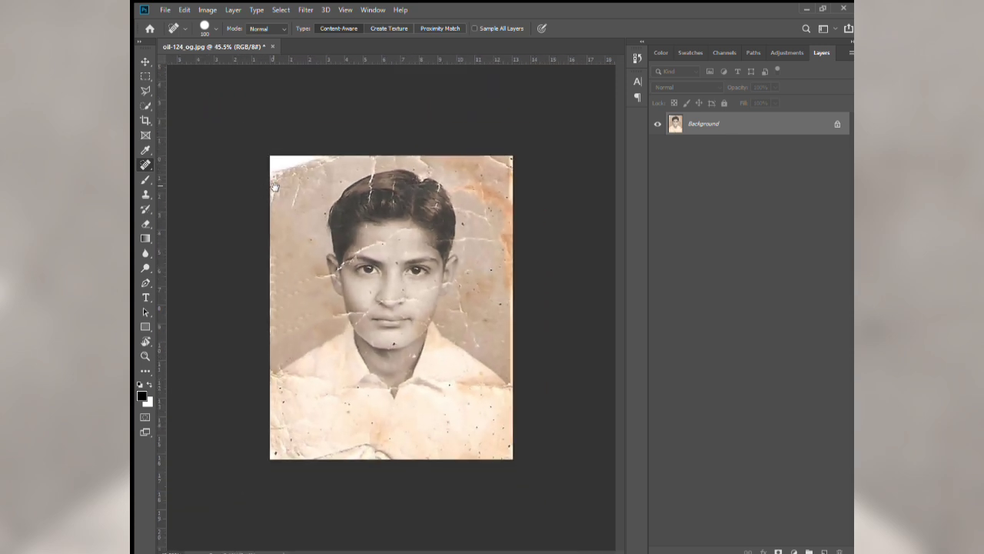
left_click_drag(280, 165, 319, 165)
left_click(293, 191)
left_click(292, 223)
left_click(300, 169)
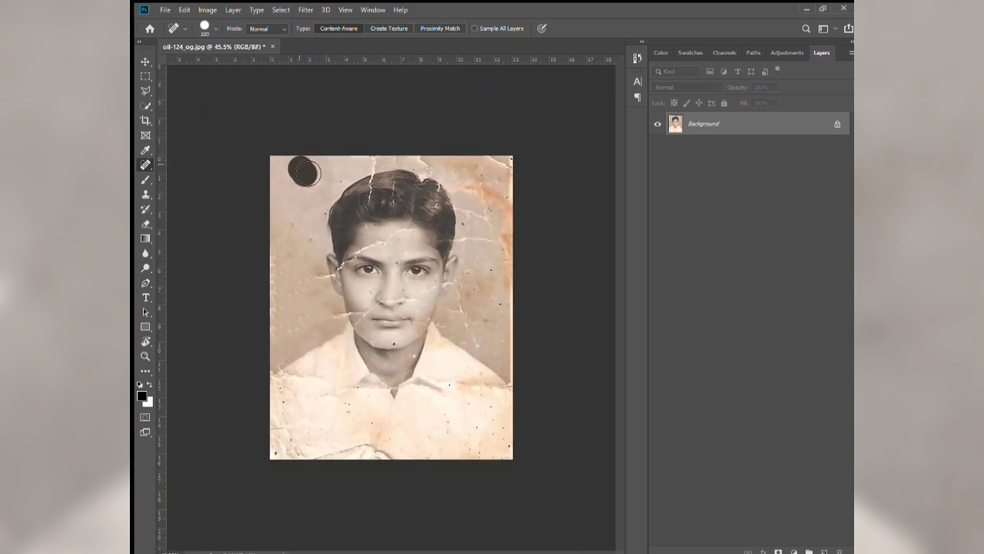
Step: Heal the damage along the top edge and spots in the upper-right background
mouse_move(396, 158)
left_mouse_down()
mouse_move(509, 169)
mouse_move(514, 207)
mouse_move(469, 242)
left_mouse_up()
left_click(473, 185)
left_click(377, 163)
left_click(471, 326)
left_click(469, 213)
left_click(466, 242)
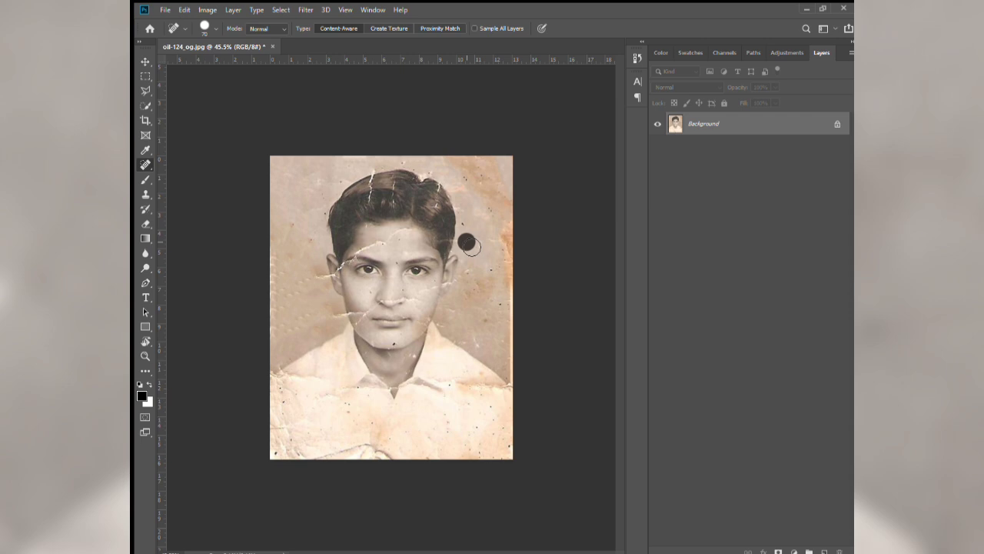
Step: Heal the specks around the hair and the crack at the crown, then fit the photo in view
scroll(412, 348, "up", 5)
scroll(411, 348, "up", 3)
scroll(512, 132, "up", 3)
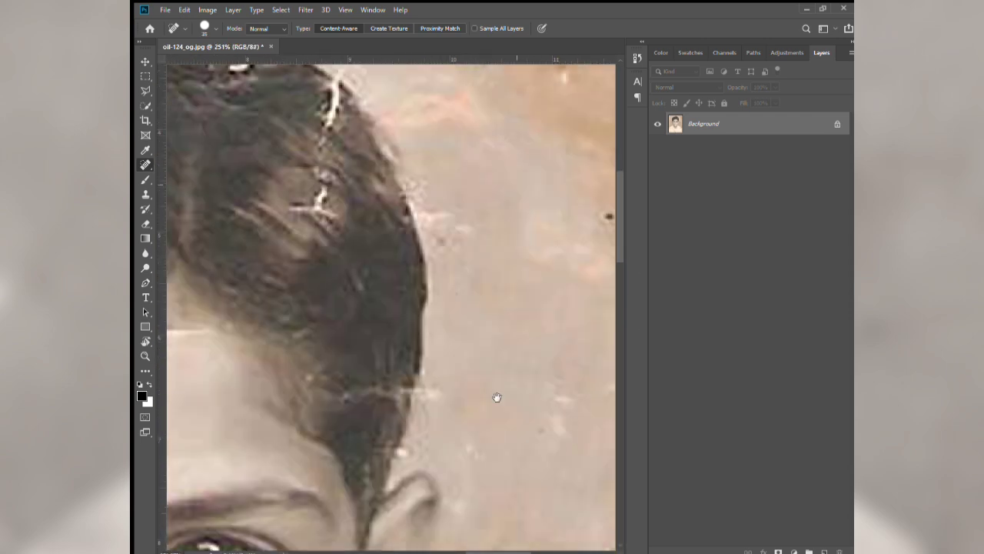
left_click(567, 234)
left_click(397, 208)
scroll(435, 254, "down", 2)
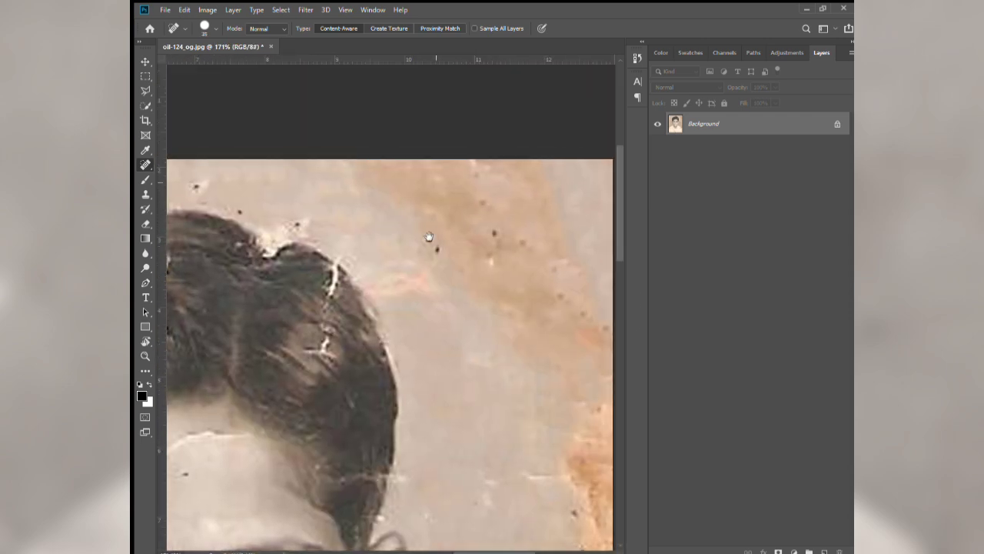
left_click(511, 242)
left_click(271, 218)
scroll(433, 257, "up", 2)
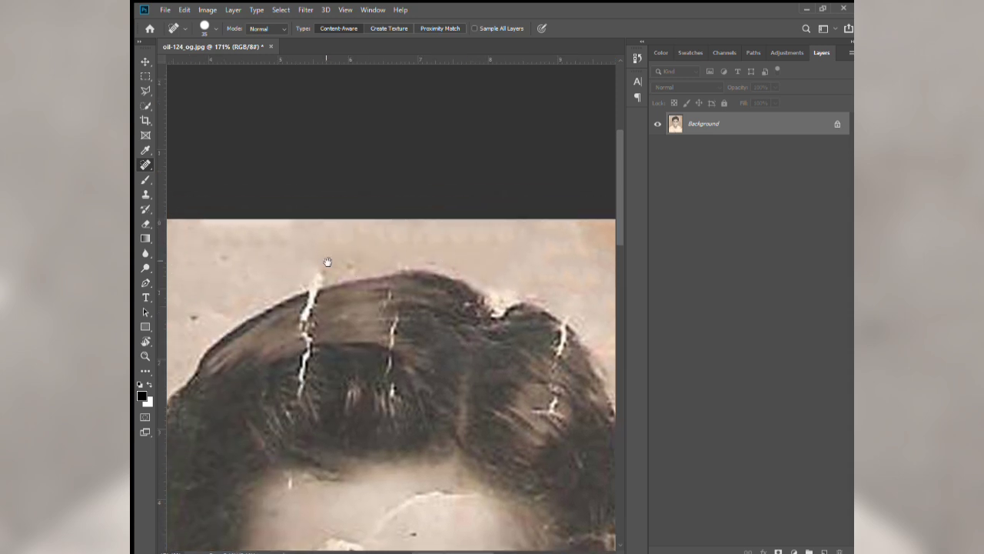
scroll(411, 266, "up", 2)
left_click(416, 250)
key("ctrl+0")
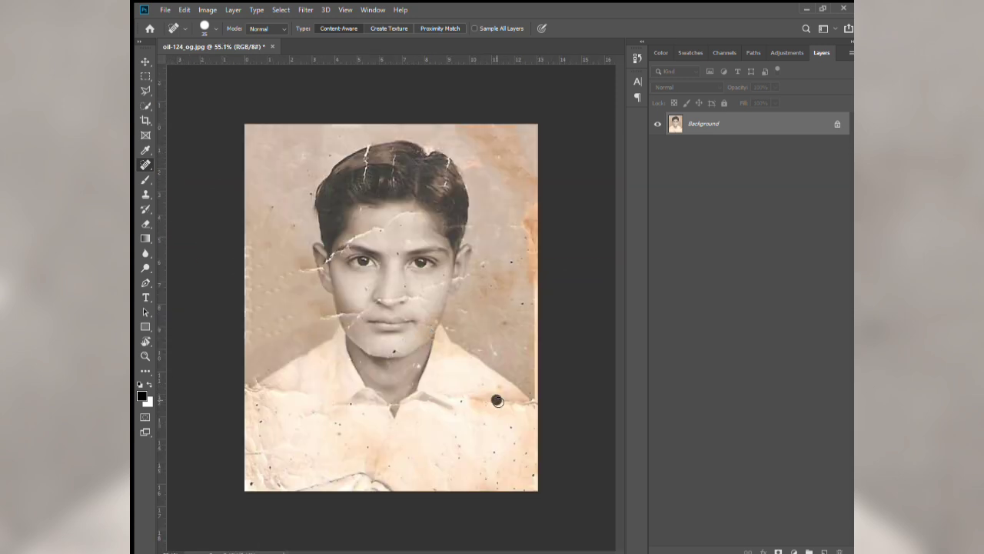
Step: Heal the dark specks on the lower-left part of the white shirt
key("shift+j")
key("shift+j")
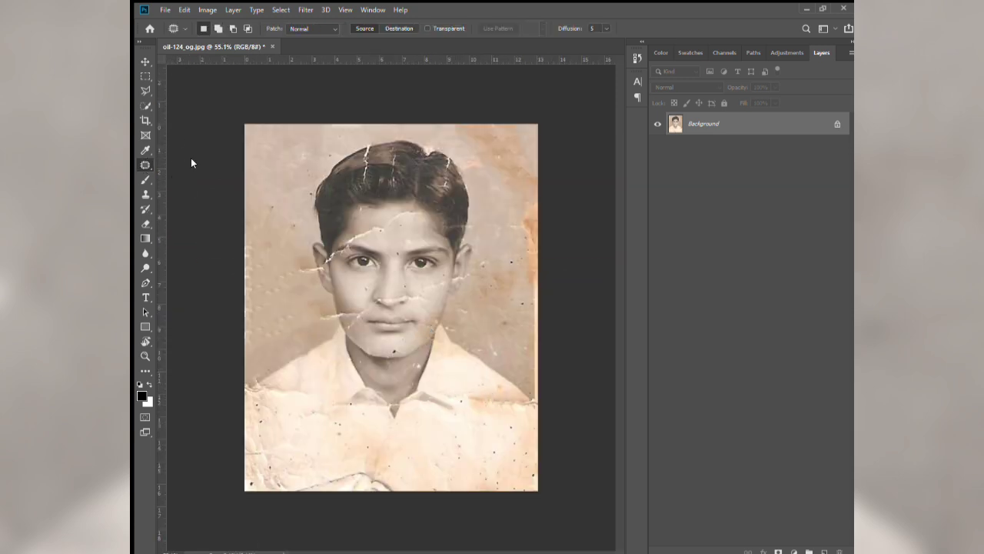
key("shift+j")
key("shift+j")
key("shift+j")
left_click(304, 425)
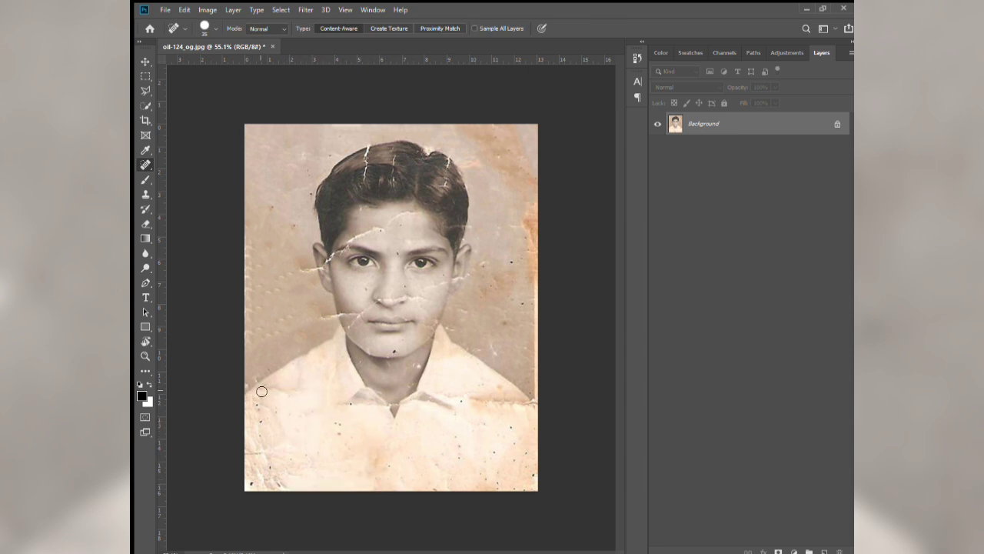
mouse_move(261, 442)
left_mouse_down()
mouse_move(259, 469)
mouse_move(292, 461)
left_mouse_up()
Step: Heal the dark spots on the shirt, collar and neck, plus the left cheek and jaw cracks
left_click_drag(419, 445, 438, 452)
scroll(395, 417, "up", 3)
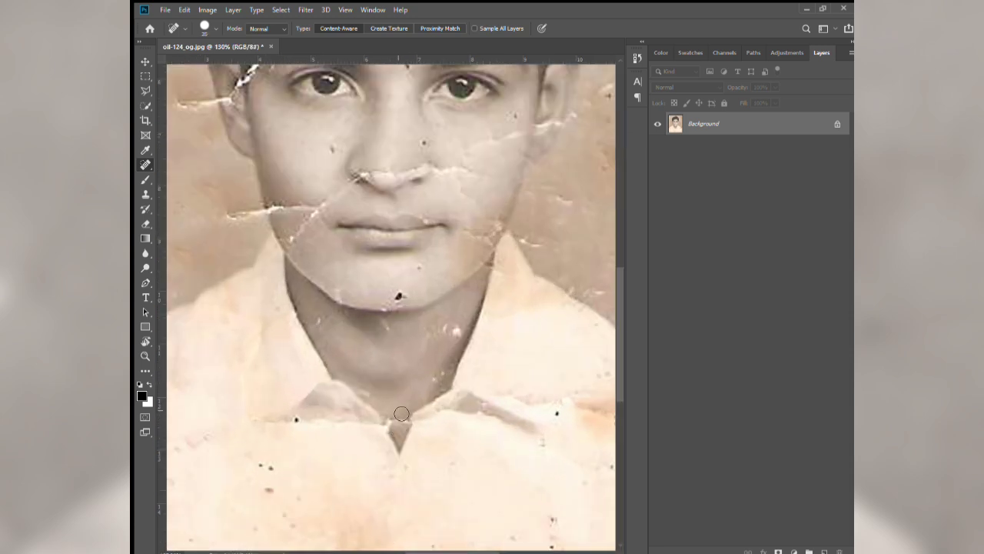
left_click(450, 334)
left_click(384, 331)
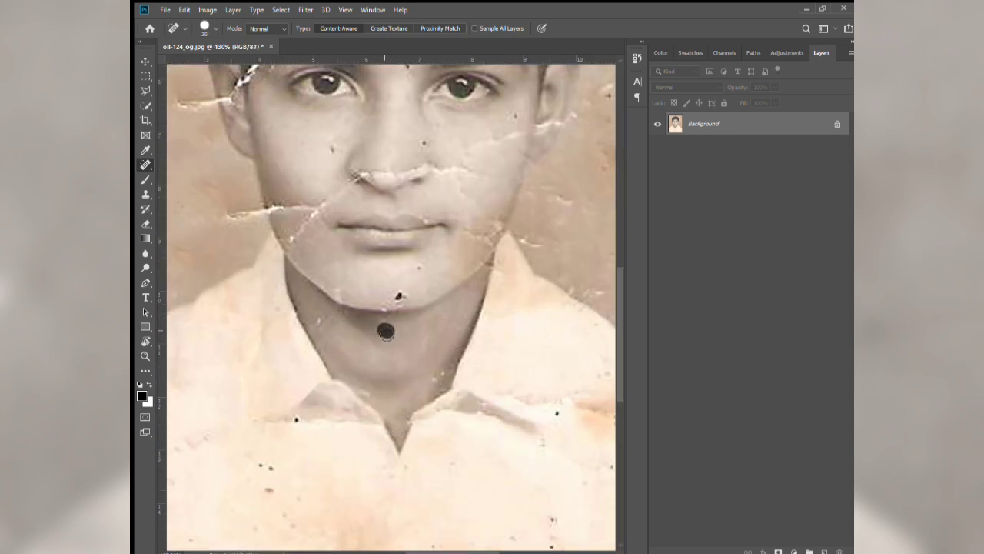
left_click(328, 332)
left_click_drag(312, 207, 342, 197)
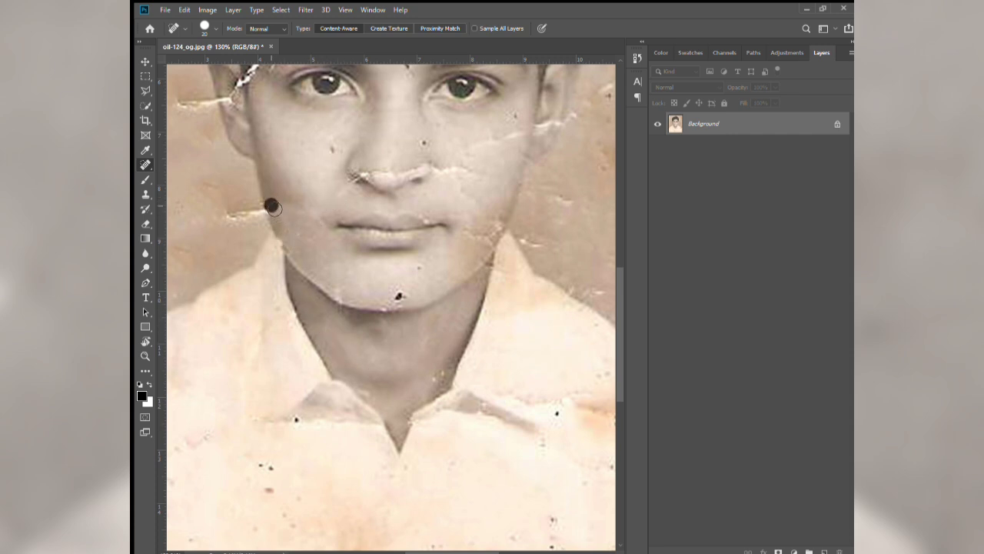
left_click_drag(335, 273, 357, 267)
left_click(465, 243)
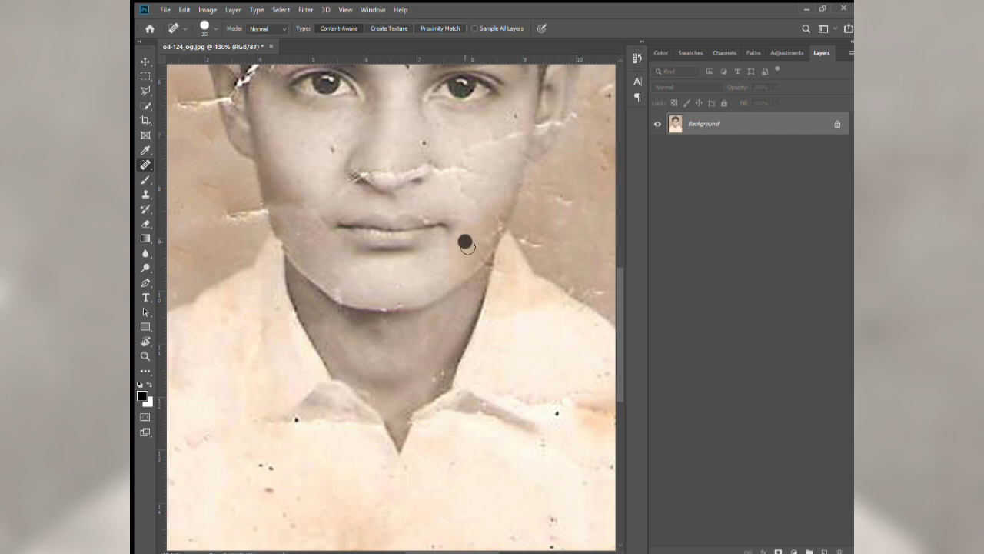
Step: Heal the spot between the eyebrows and the crack across the forehead
left_click_drag(486, 148, 435, 354)
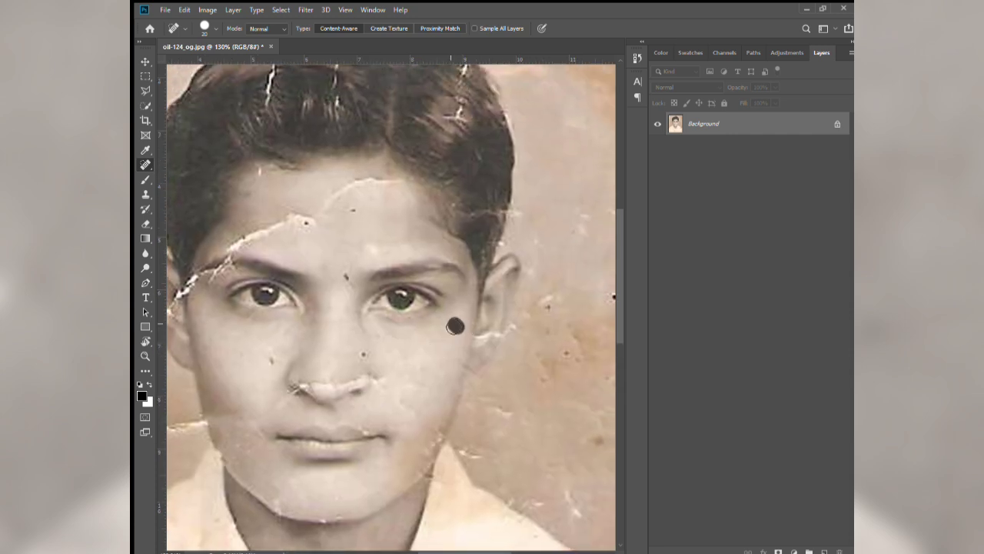
left_click(349, 278)
left_click_drag(309, 221, 246, 234)
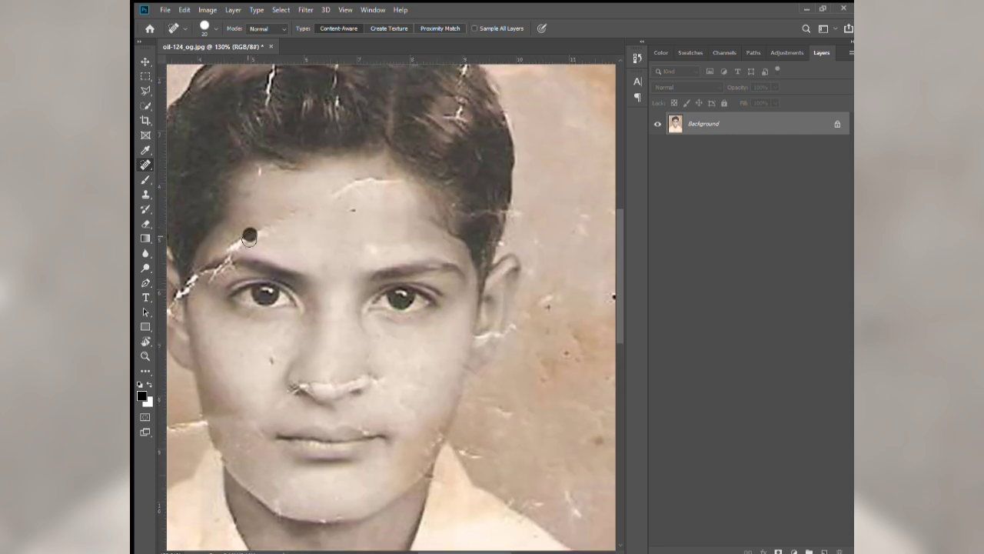
left_click_drag(352, 211, 362, 182)
scroll(365, 213, "down", 2)
left_click(301, 214)
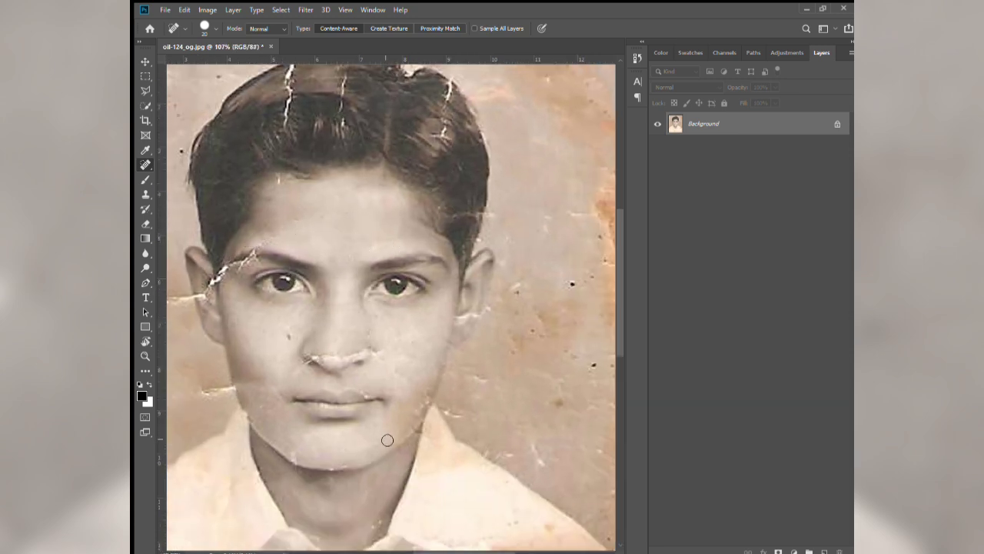
scroll(479, 318, "down", 2)
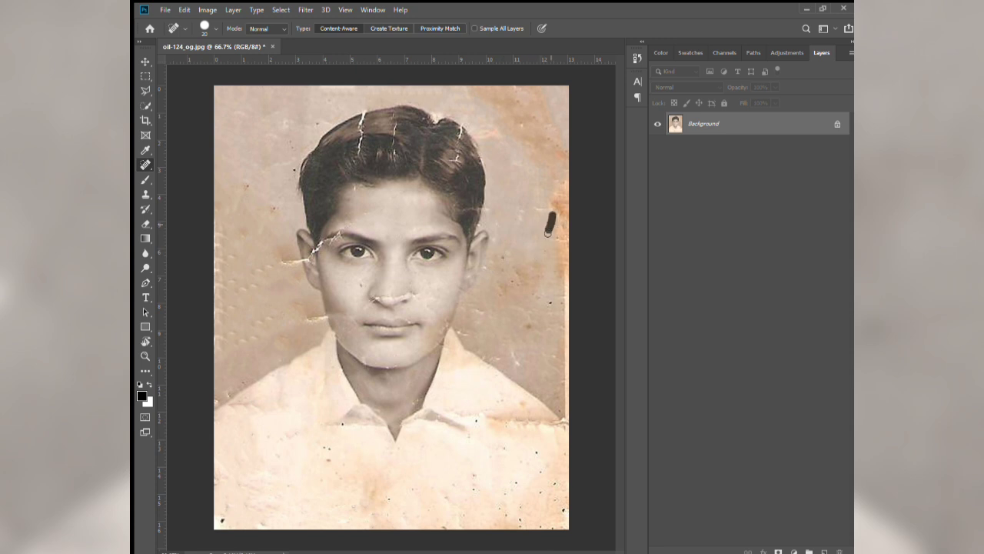
Step: Remove the paper-clip mark and, with a doubled brush, the spots along the bottom of the photo
left_click_drag(548, 229, 552, 273)
key("bracketright")
key("bracketright")
mouse_move(534, 511)
left_mouse_down()
mouse_move(534, 481)
mouse_move(550, 465)
left_mouse_up()
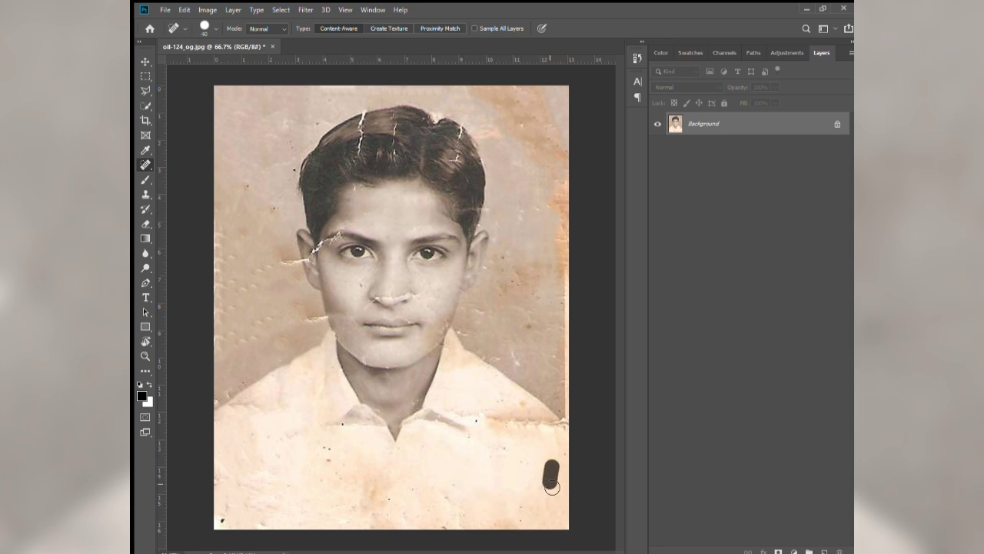
left_click(482, 426)
left_click_drag(331, 453, 261, 427)
left_click(384, 490)
left_click(522, 516)
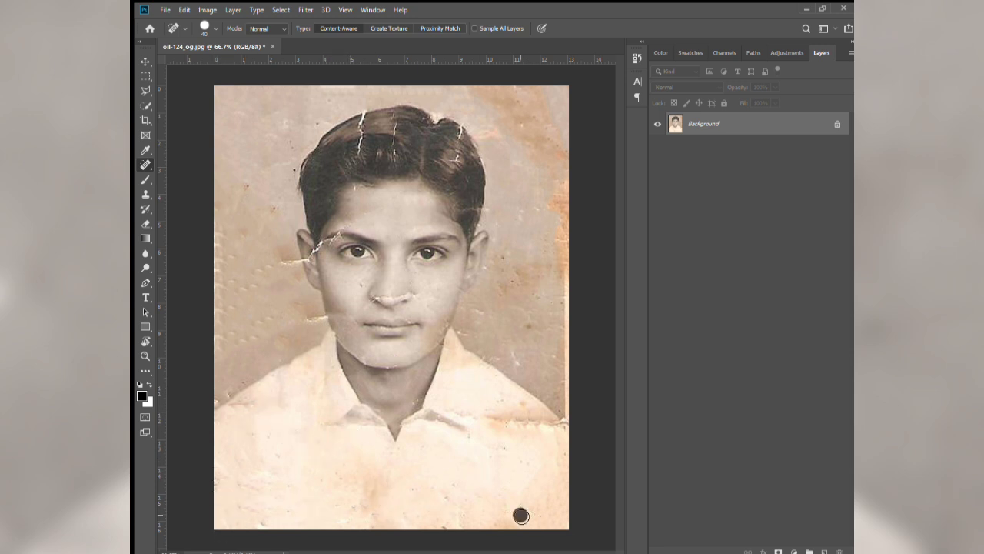
left_click_drag(465, 469, 427, 492)
left_click(455, 518)
mouse_move(332, 517)
left_mouse_down()
mouse_move(304, 523)
mouse_move(261, 504)
left_mouse_up()
Step: Heal the spots on and beside the jaw, in the left background, near the ear and on the nose
scroll(315, 329, "up", 3)
left_click_drag(328, 311, 342, 322)
left_click(278, 318)
left_click(207, 334)
scroll(207, 335, "down", 3)
left_click(243, 245)
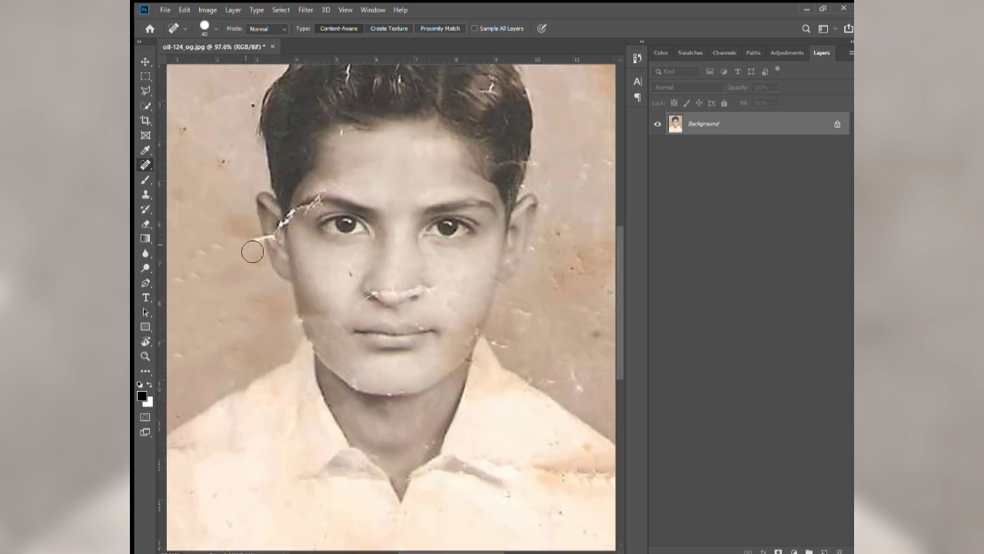
scroll(253, 253, "up", 5)
left_click(264, 204)
scroll(308, 259, "down", 5)
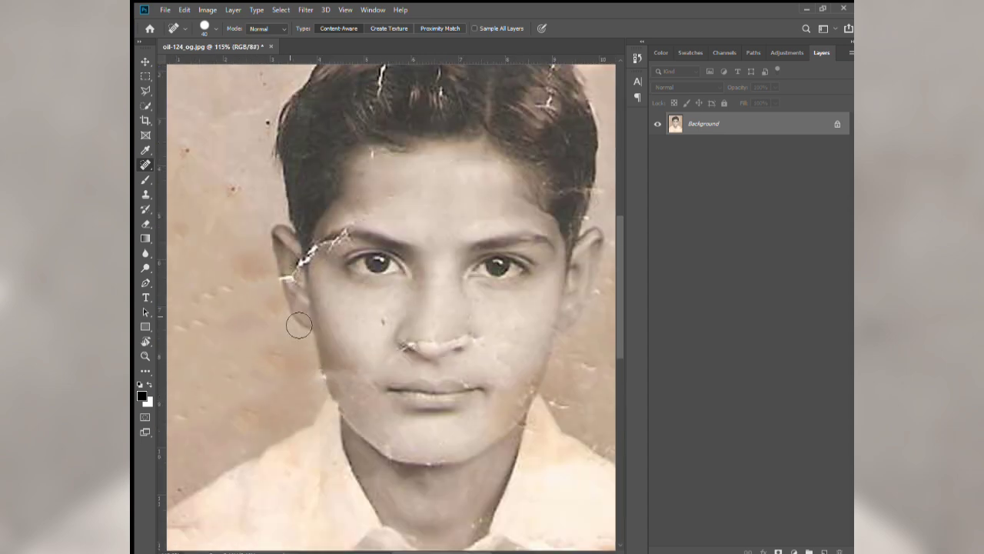
left_click(392, 351)
scroll(400, 350, "up", 5)
Step: Shrink the brush to 10 px and heal the spot under the nose and the nostril crack
key("bracketleft")
key("bracketleft")
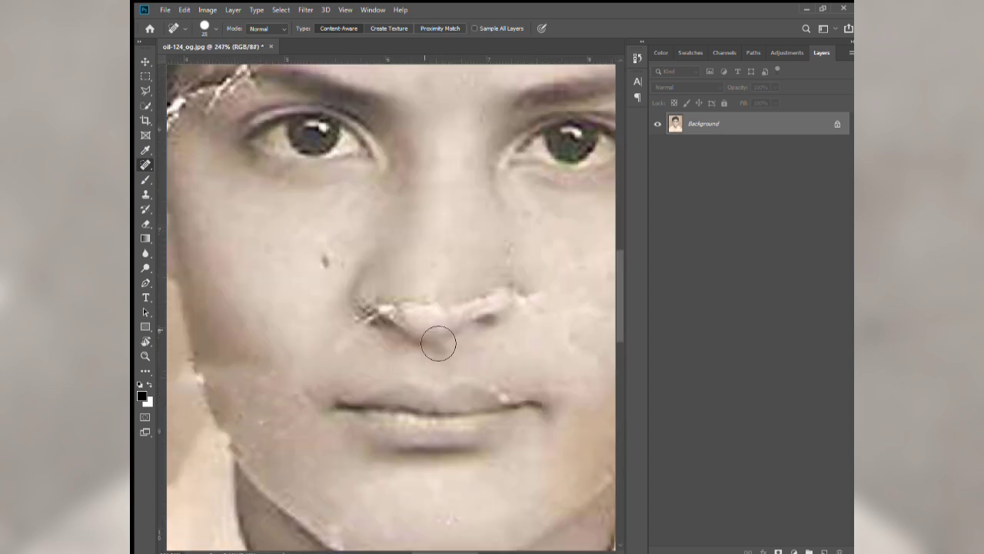
key("bracketleft")
left_click(435, 316)
left_click_drag(435, 316, 475, 307)
scroll(461, 300, "down", 1)
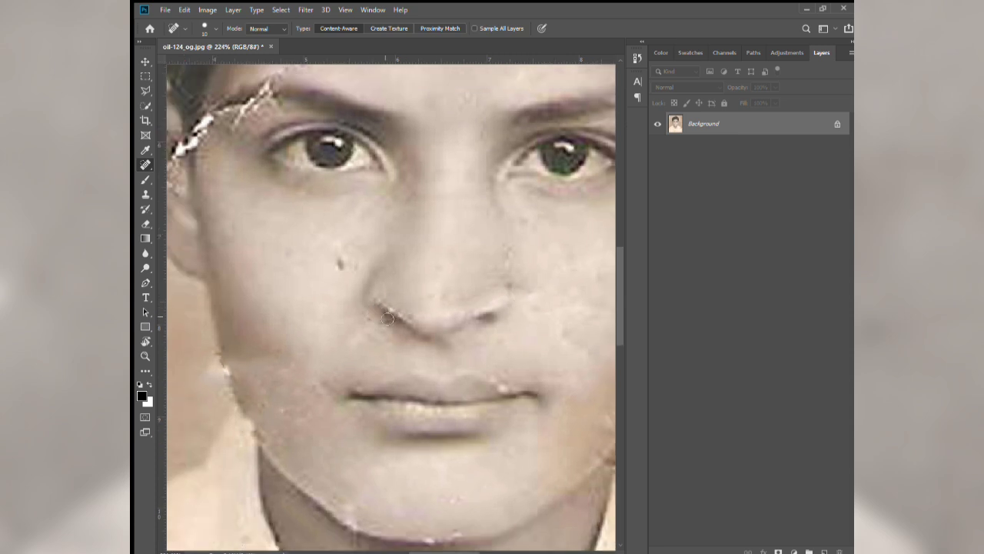
scroll(387, 317, "down", 2)
key("shift+j")
key("shift+j")
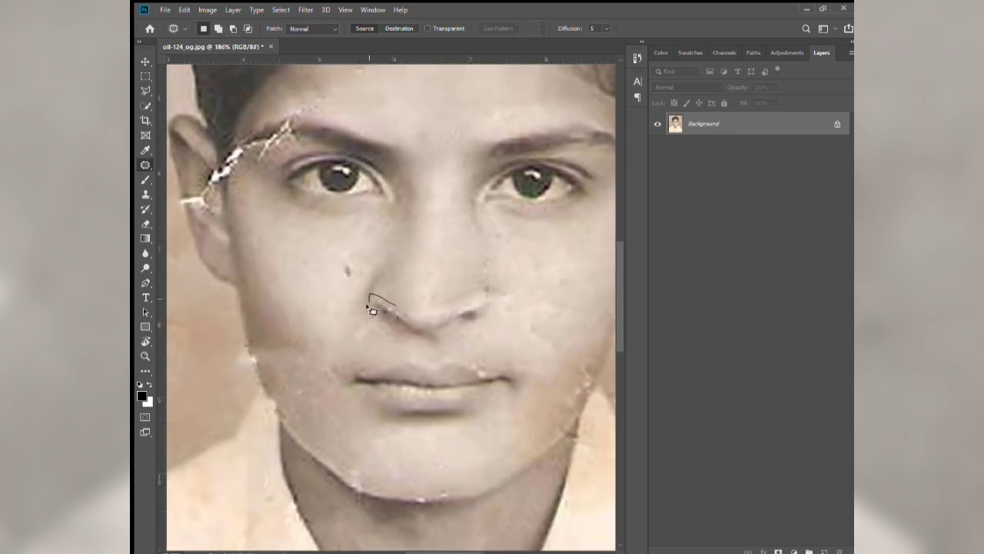
Step: Patch the spots on the left and right nostrils with clean skin
left_click_drag(372, 311, 370, 301)
left_click_drag(463, 303, 468, 312)
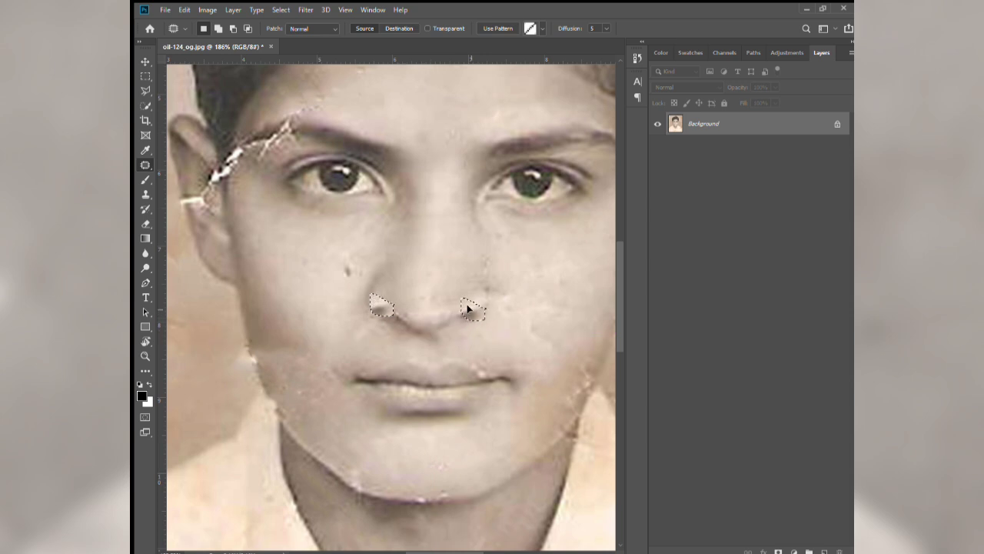
key("ctrl+d")
scroll(426, 345, "down", 2)
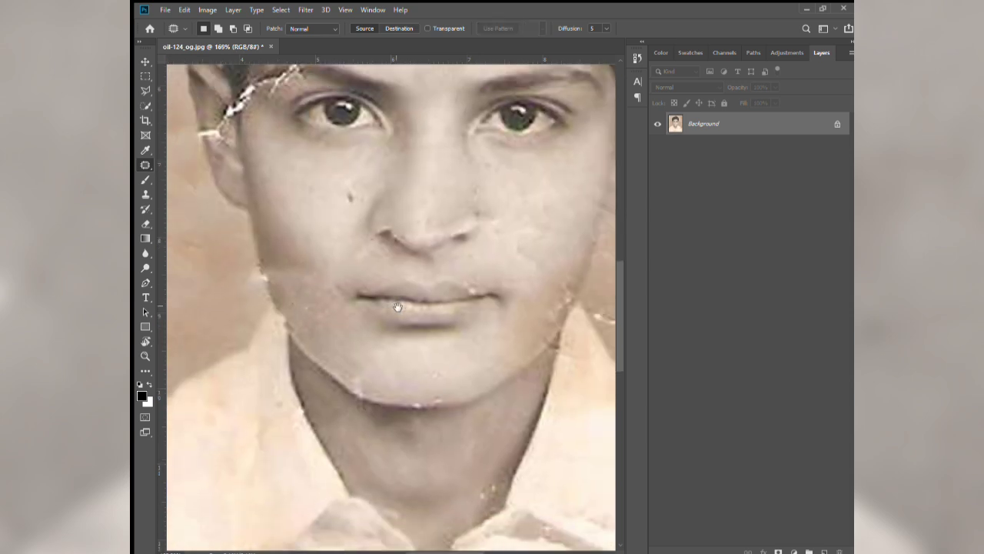
scroll(397, 307, "down", 3)
scroll(323, 297, "up", 5)
scroll(334, 303, "up", 3)
scroll(359, 327, "down", 5)
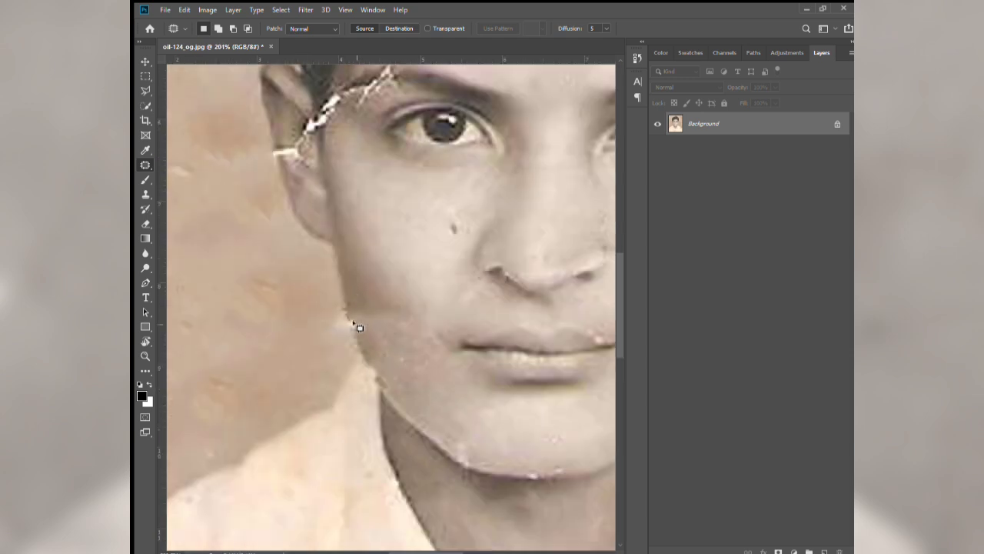
Step: Patch the jaw spot with nearby clean skin and deselect
left_click_drag(356, 309, 412, 392)
key("ctrl+d")
scroll(422, 363, "down", 4)
scroll(430, 335, "up", 2)
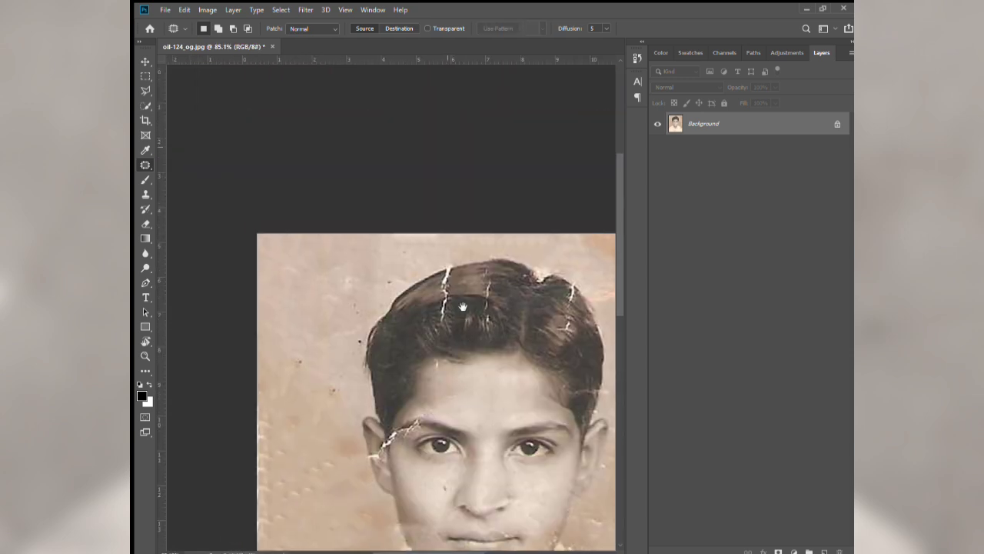
scroll(430, 335, "up", 2)
Step: Back on the Spot Healing Brush, heal the lower white hair crack and two white flecks
key("shift+j")
mouse_move(421, 332)
left_mouse_down()
mouse_move(415, 376)
mouse_move(423, 273)
left_mouse_up()
left_click(398, 407)
left_click(406, 490)
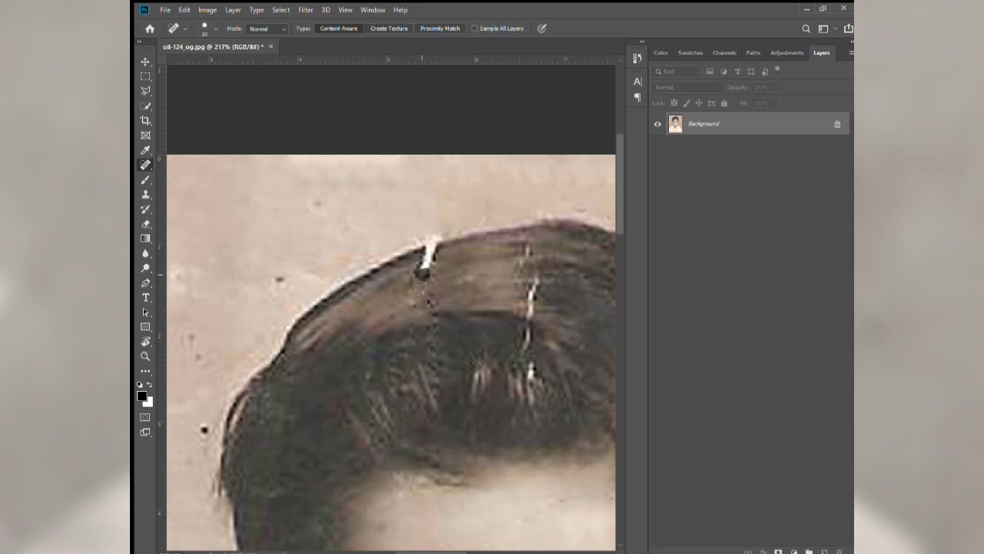
Step: Heal more of the white crack running through the hair
left_click_drag(528, 279, 529, 400)
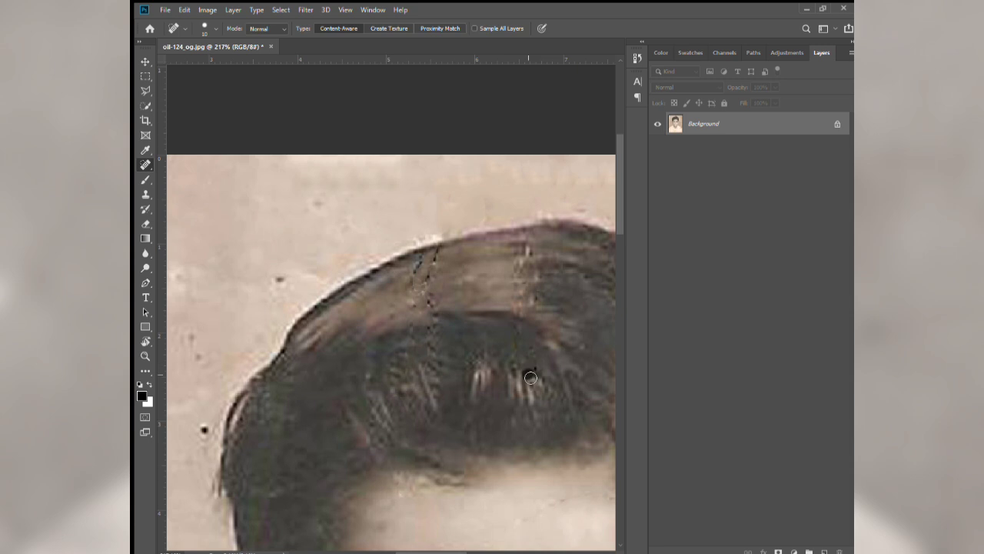
scroll(538, 371, "down", 2)
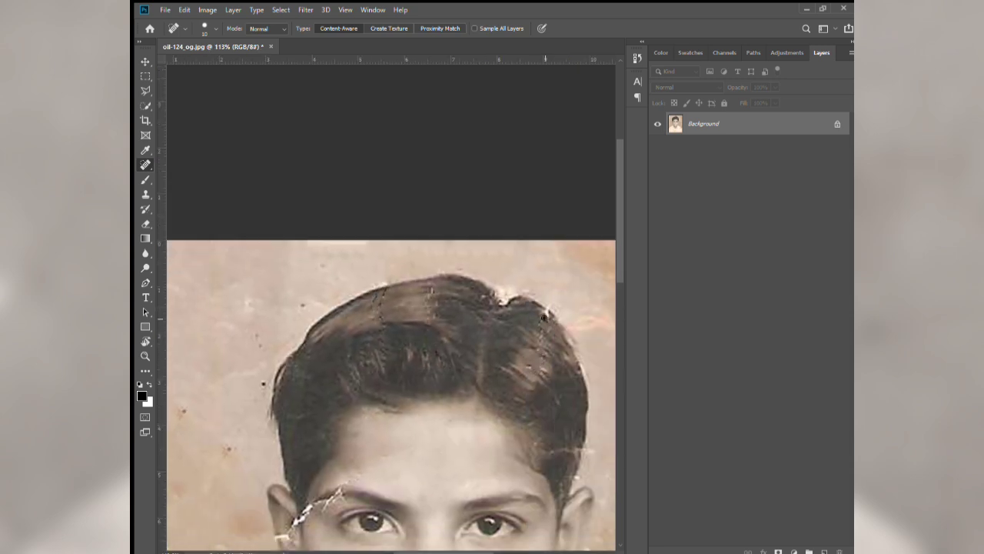
scroll(544, 315, "up", 2)
scroll(447, 310, "down", 4)
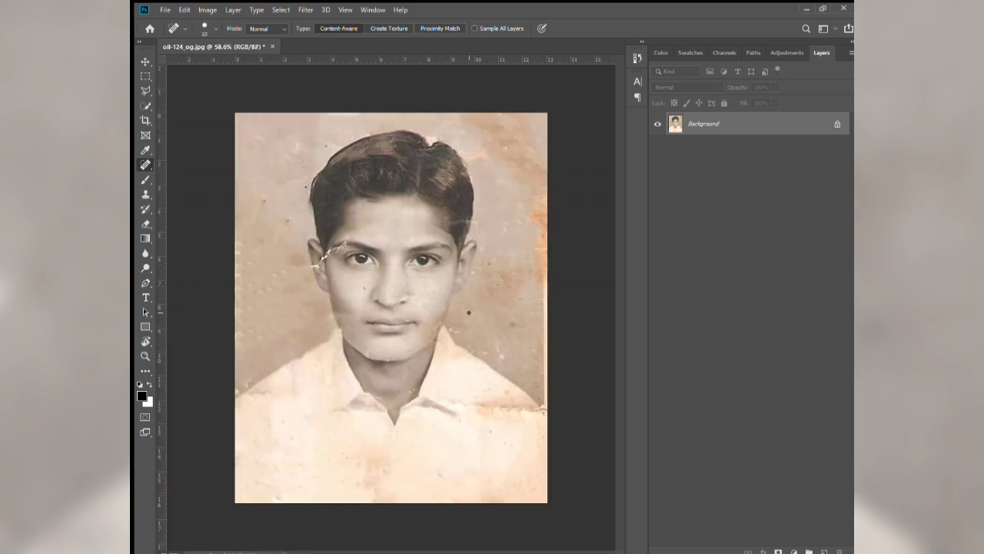
scroll(331, 253, "up", 2)
scroll(384, 246, "up", 2)
Step: Heal the crack down the hair edge and the flaw along the top of the hair
left_click_drag(411, 237, 358, 358)
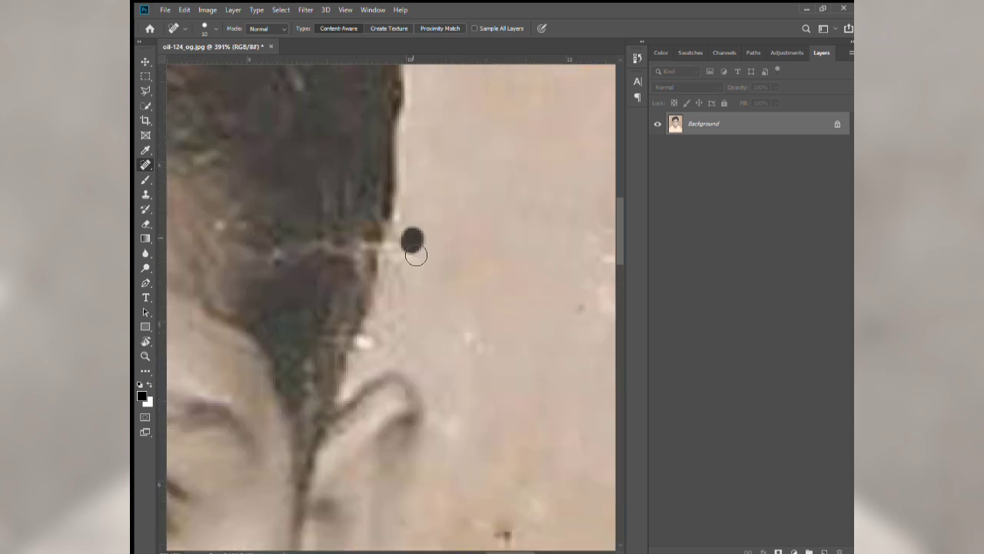
scroll(408, 246, "down", 2)
scroll(434, 265, "down", 2)
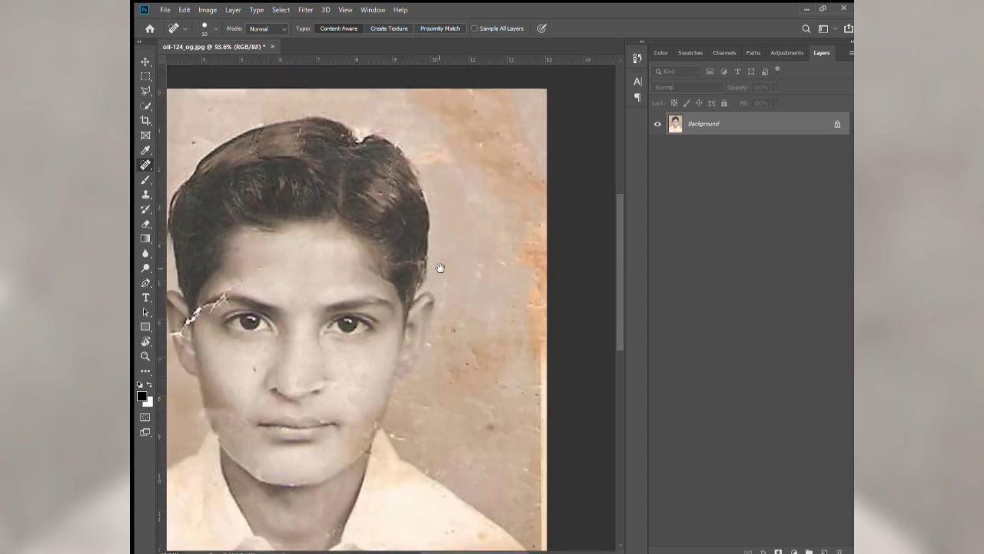
scroll(461, 285, "up", 3)
left_click(477, 297)
left_click_drag(361, 263, 461, 264)
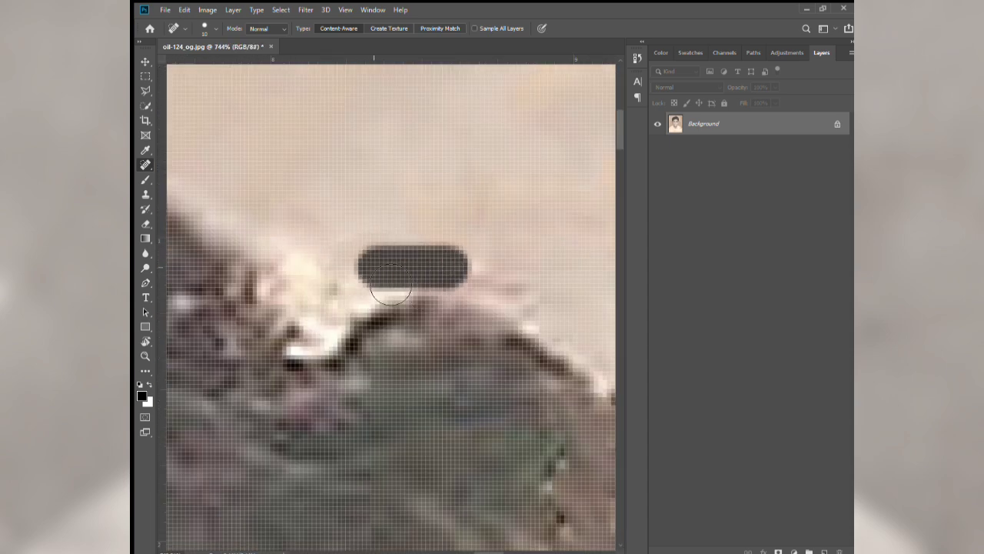
scroll(415, 266, "down", 1)
Step: Switch to the Healing Brush with a much smaller brush size
left_click(144, 164, "alt")
scroll(505, 169, "down", 1)
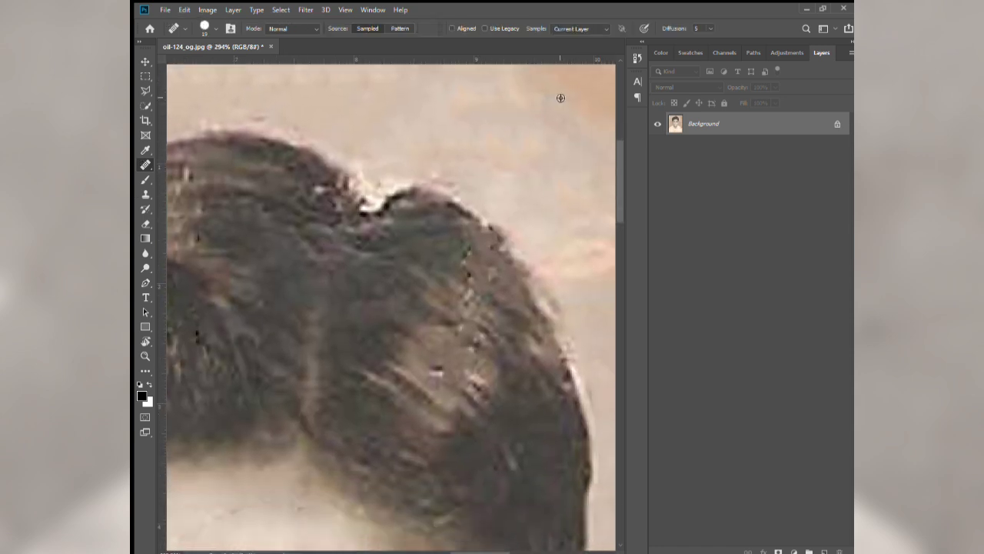
scroll(406, 202, "up", 3)
scroll(435, 228, "up", 1)
key("bracketleft")
key("bracketleft")
key("bracketleft")
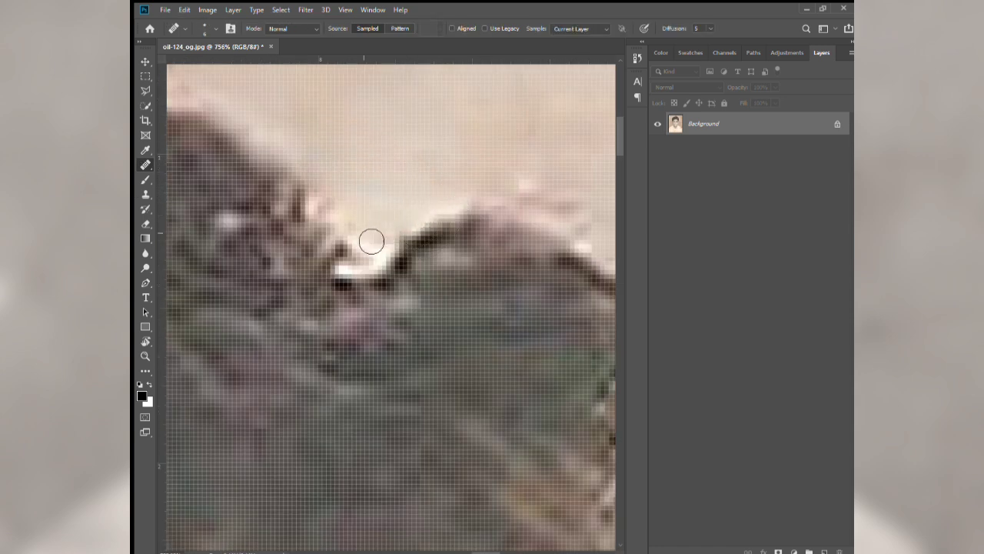
scroll(415, 239, "down", 2)
scroll(449, 216, "down", 3)
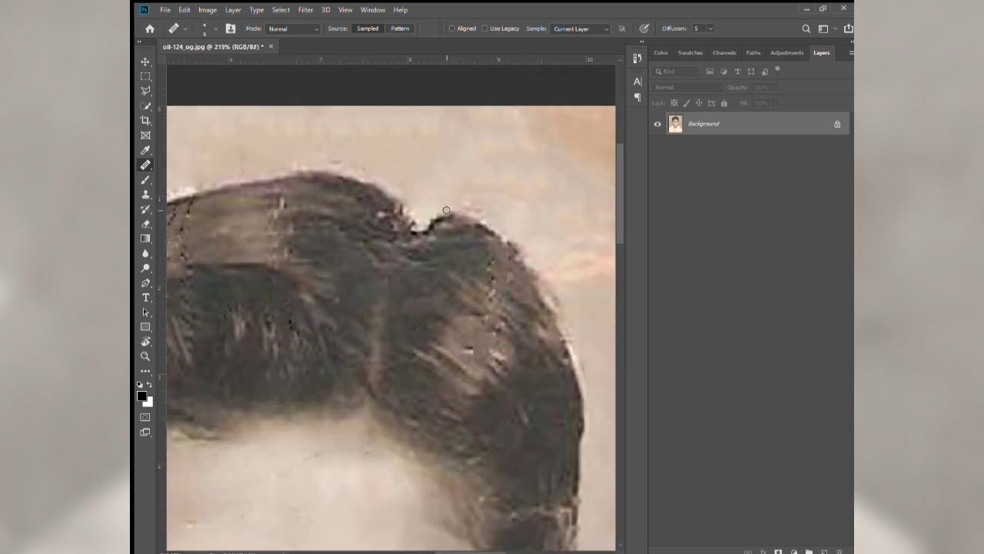
scroll(446, 209, "down", 2)
scroll(300, 206, "up", 3)
Step: Heal the white crack running from the boy's left ear to his eyebrow
left_click(144, 164)
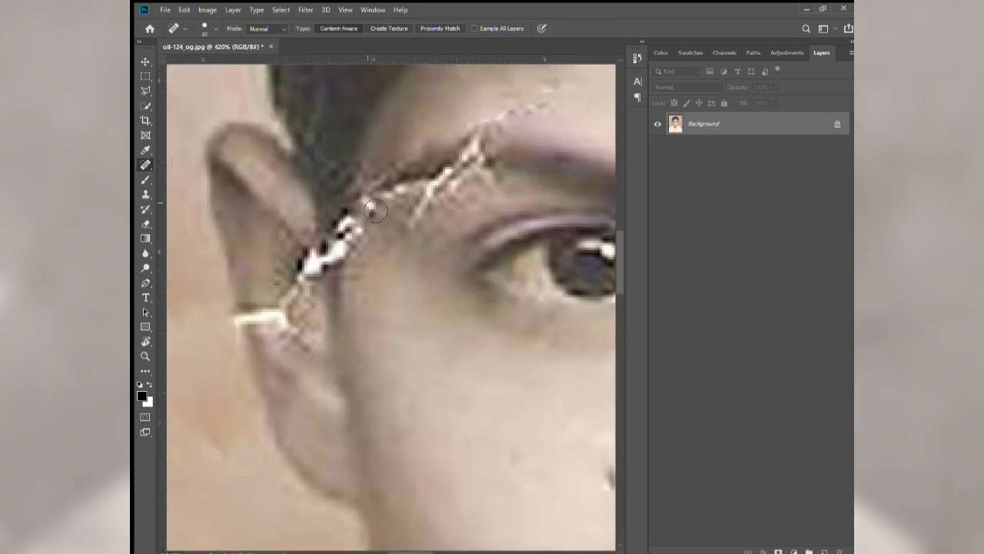
mouse_move(365, 202)
left_mouse_down()
mouse_move(293, 315)
mouse_move(246, 318)
left_mouse_up()
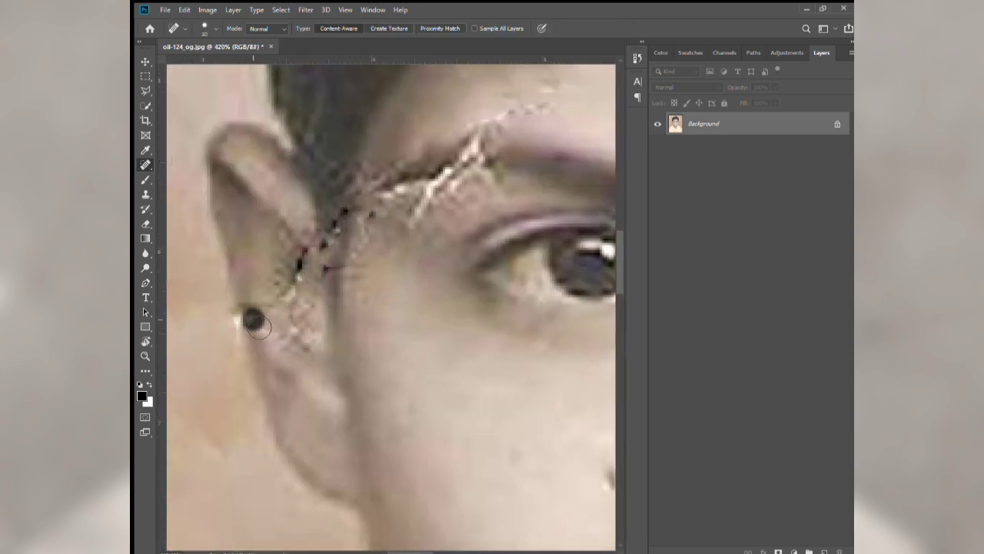
scroll(253, 319, "down", 3)
scroll(330, 274, "up", 3)
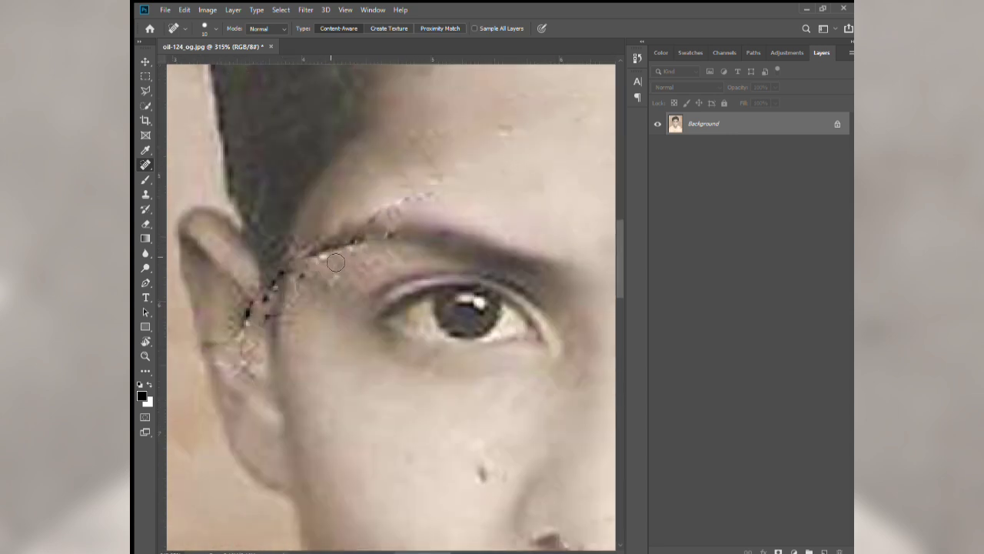
scroll(358, 263, "down", 3)
scroll(364, 332, "down", 2)
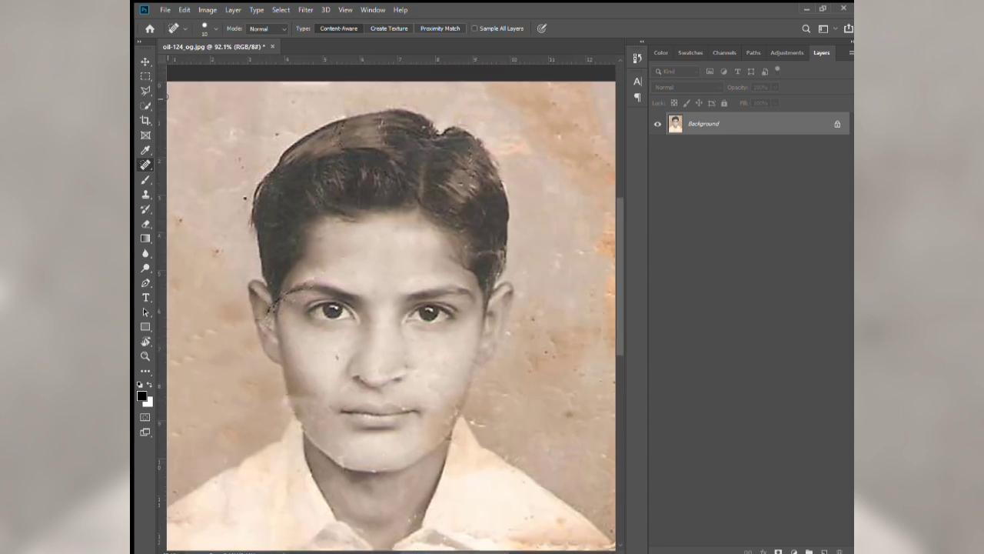
left_click(145, 90)
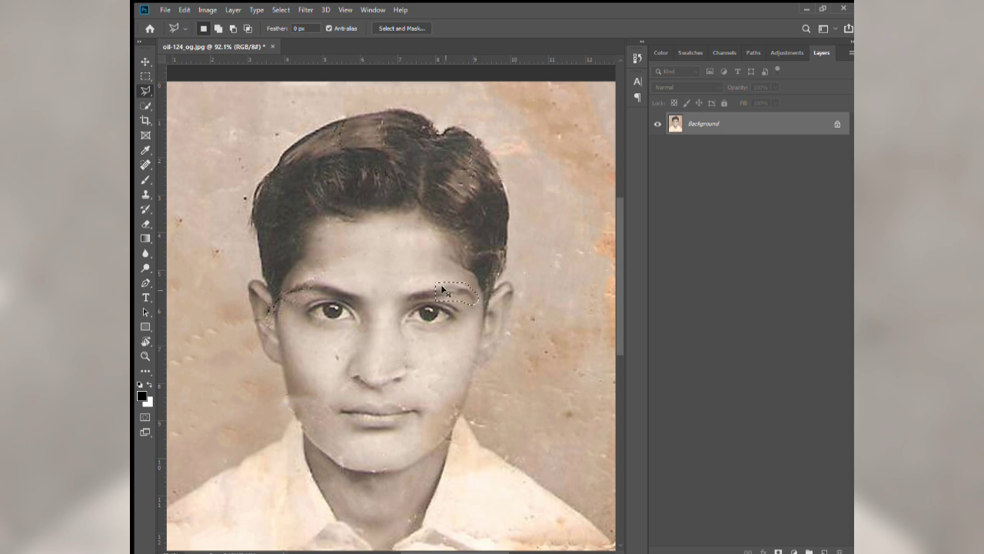
Step: Copy the selected good eyebrow onto Layer 1 and undo a first distorted transform
key("ctrl+j")
key("v")
key("ctrl+t")
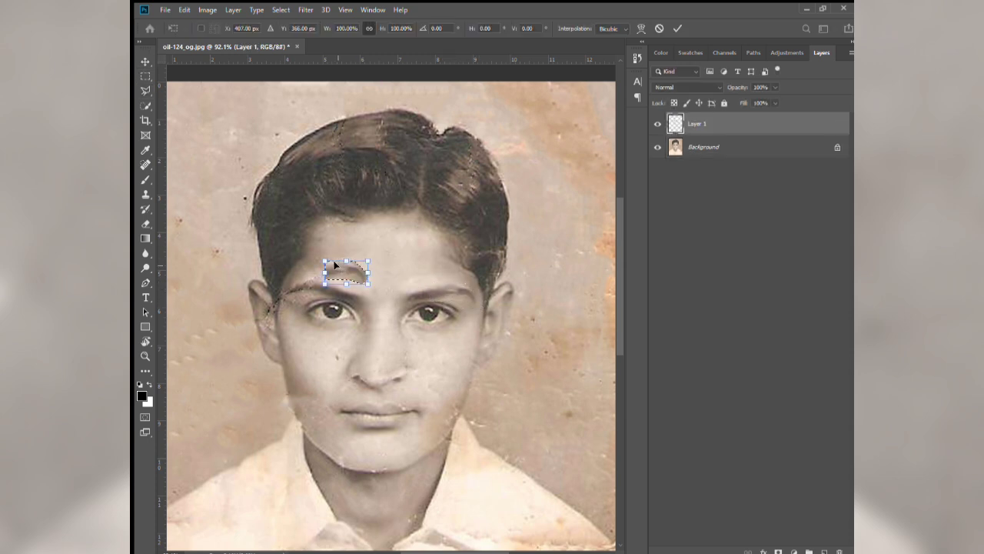
mouse_move(368, 255)
left_mouse_down()
mouse_move(217, 345)
mouse_move(293, 306)
left_mouse_up()
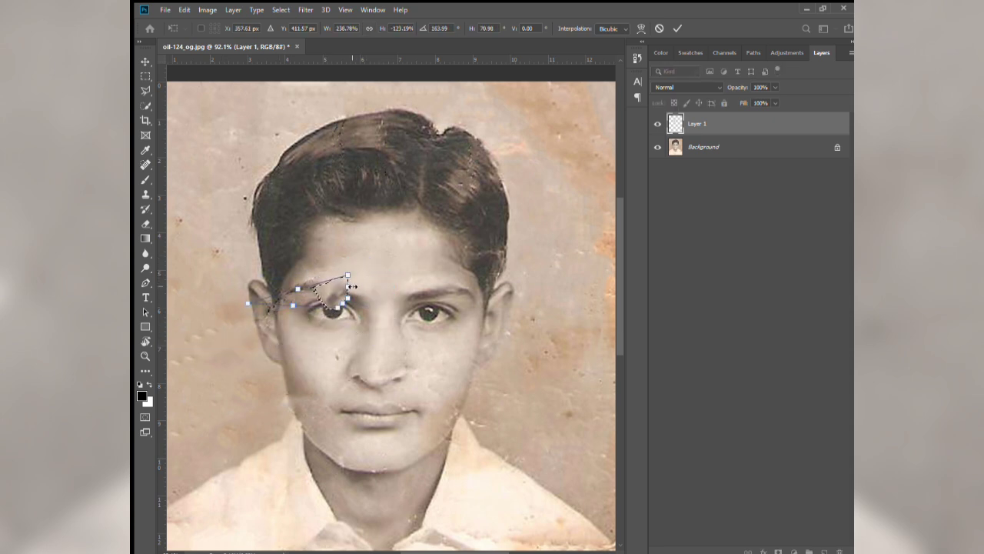
key("Escape")
key("z")
Step: Flip and rotate the eyebrow copy over the damaged left eyebrow and commit it
key("ctrl+t")
mouse_move(368, 273)
left_mouse_down()
mouse_move(332, 261)
mouse_move(356, 261)
mouse_move(308, 286)
left_mouse_up()
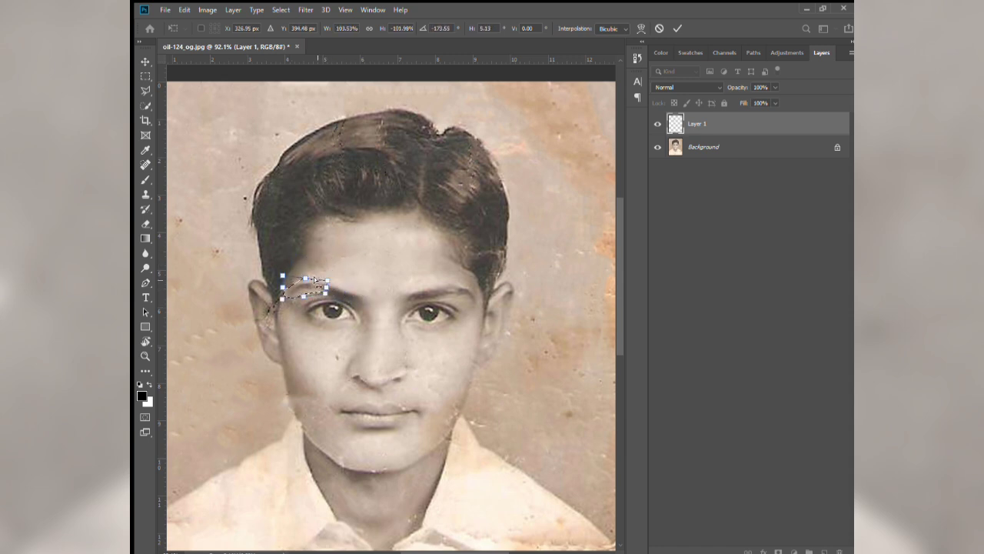
key("Return")
key("ctrl+0")
scroll(685, 86, "down", 2)
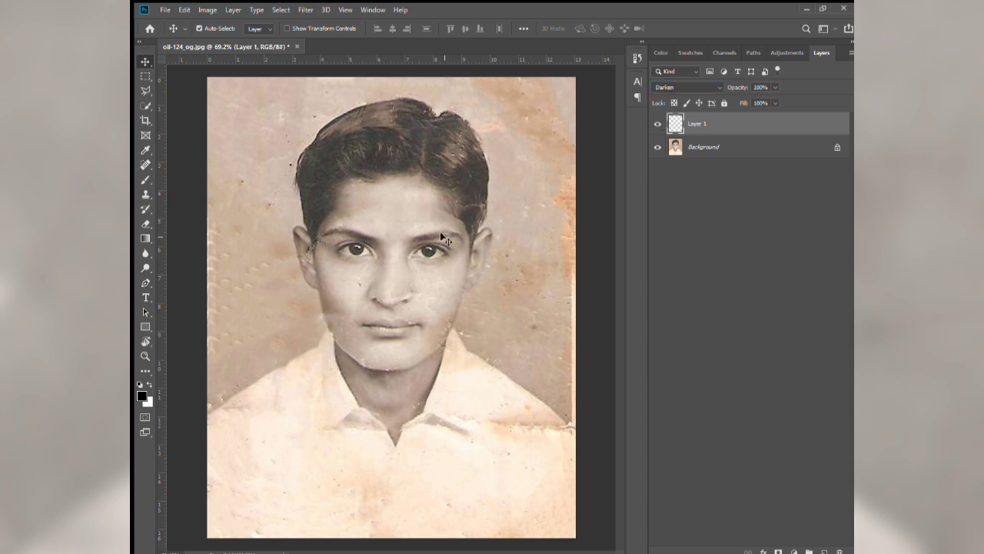
scroll(469, 331, "up", 3)
Step: Spot-heal the collar on the Background layer, plus a mark near the top-right
key("j")
scroll(461, 323, "up", 2)
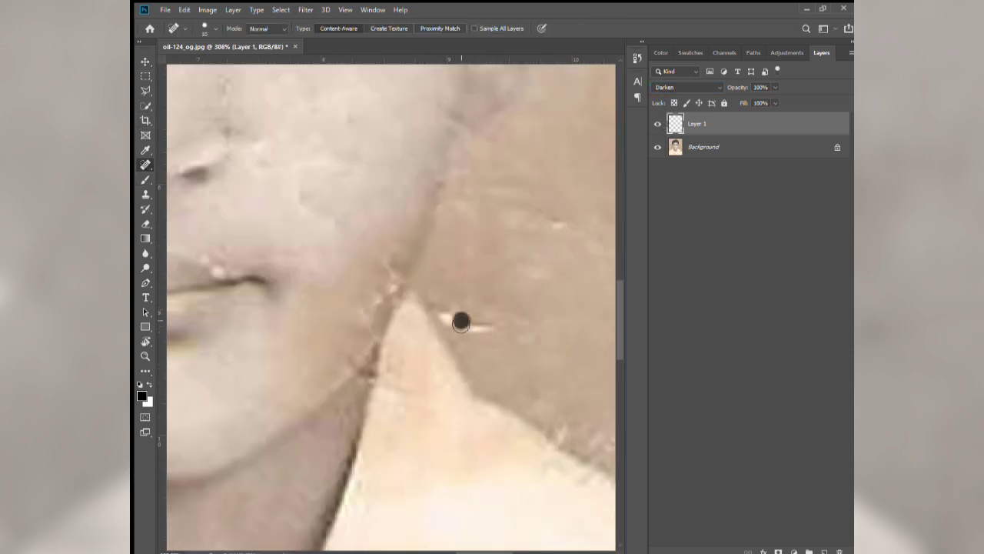
left_click_drag(460, 321, 499, 335)
left_click(704, 147)
scroll(569, 327, "down", 2)
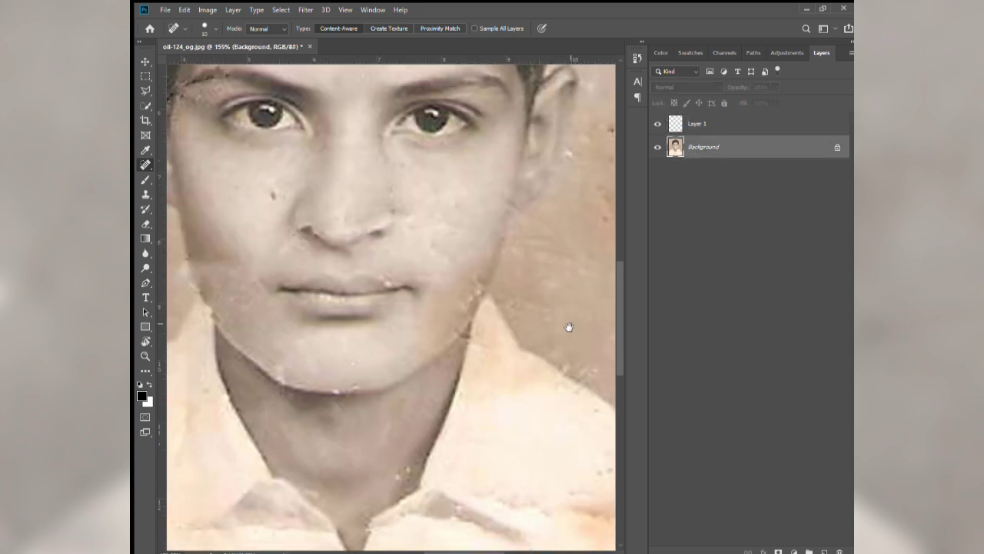
scroll(569, 327, "down", 1)
scroll(446, 161, "down", 2)
left_click_drag(505, 82, 521, 157)
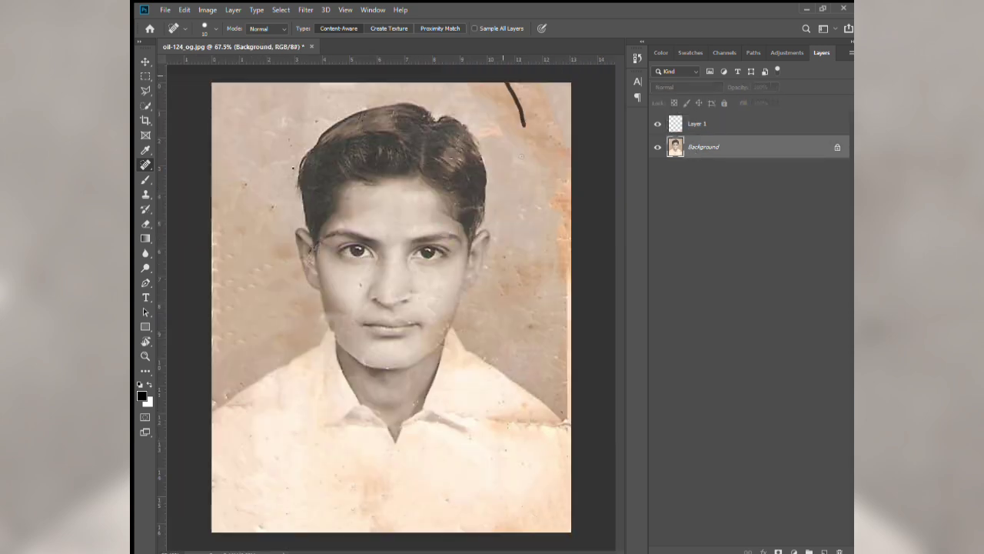
Step: Spot-heal blemishes at the chin edge, cheek, mouth and lower face
scroll(359, 353, "up", 6)
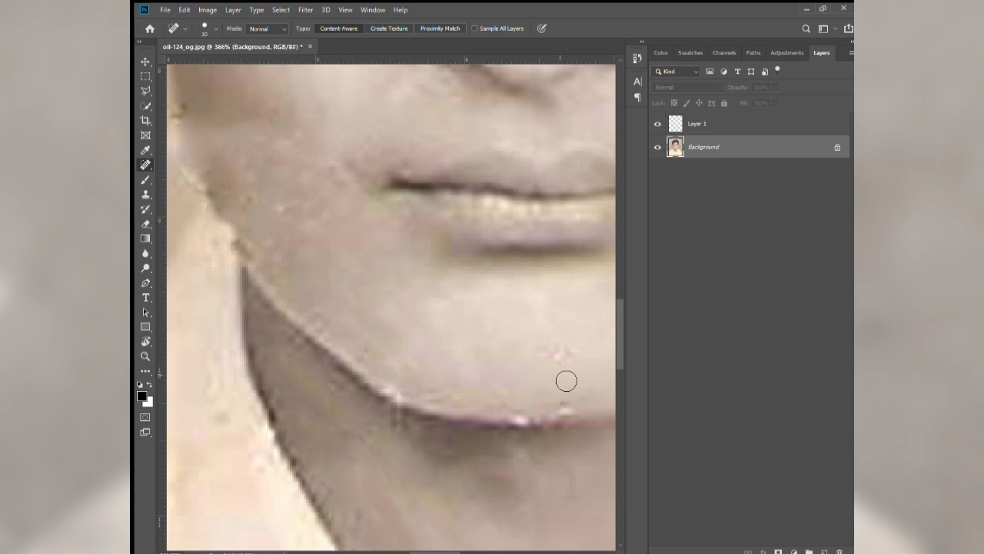
left_click(530, 412)
scroll(530, 384, "down", 2)
left_click(257, 192)
scroll(257, 191, "down", 2)
left_click(316, 167)
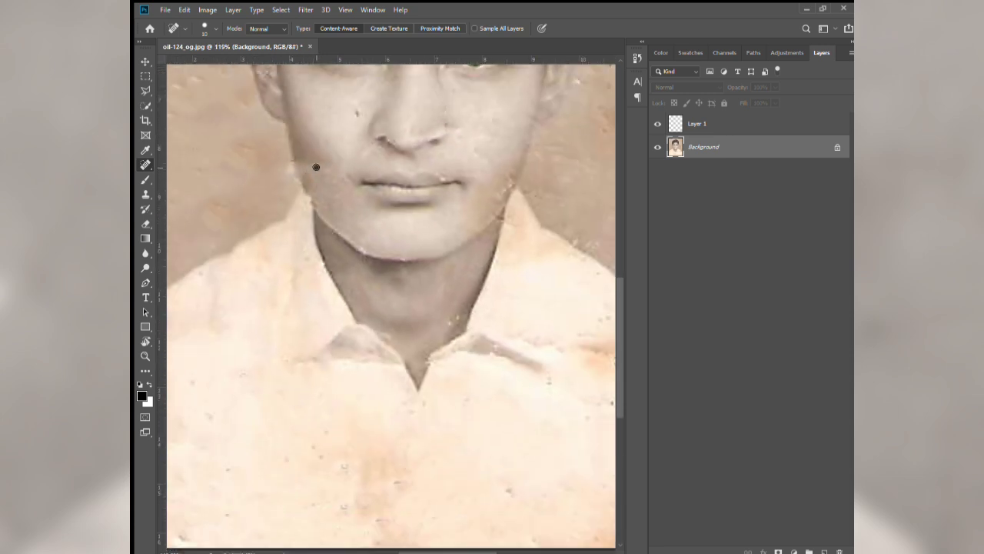
scroll(417, 180, "up", 4)
scroll(443, 138, "down", 3)
left_click(518, 184)
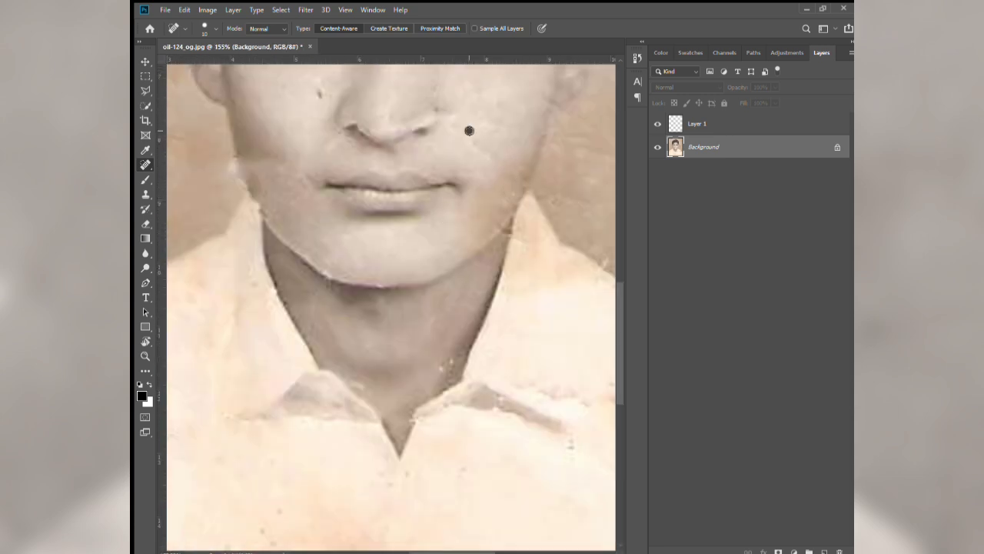
scroll(437, 285, "down", 3)
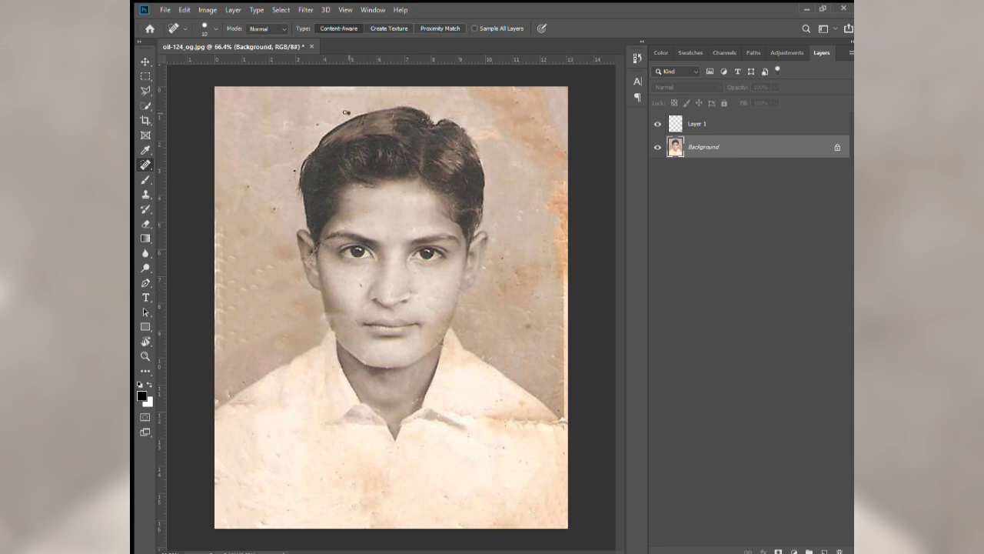
scroll(346, 112, "down", 1)
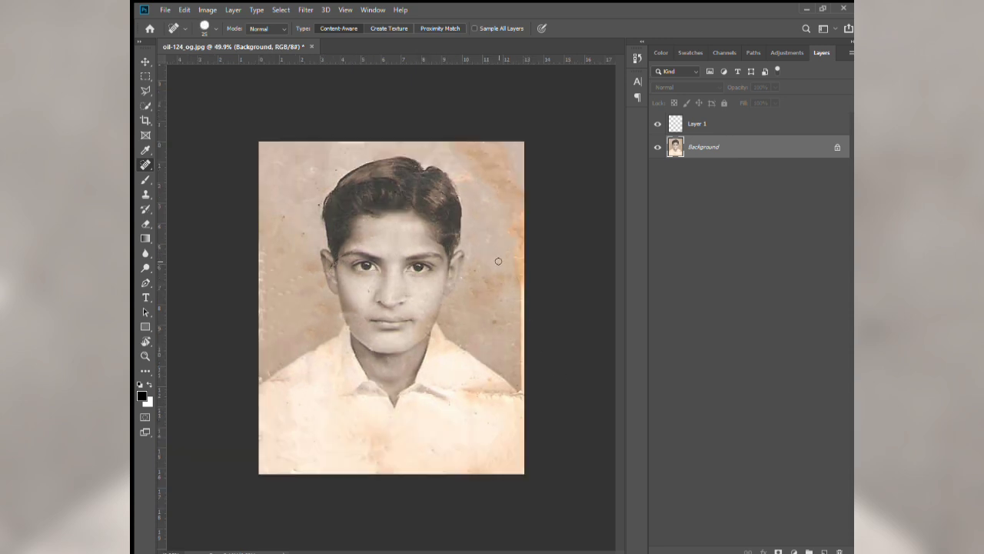
Step: Heal the orange stain along the right edge and sample a clean Healing Brush source
left_click_drag(521, 243, 526, 346)
left_click_drag(524, 274, 515, 190)
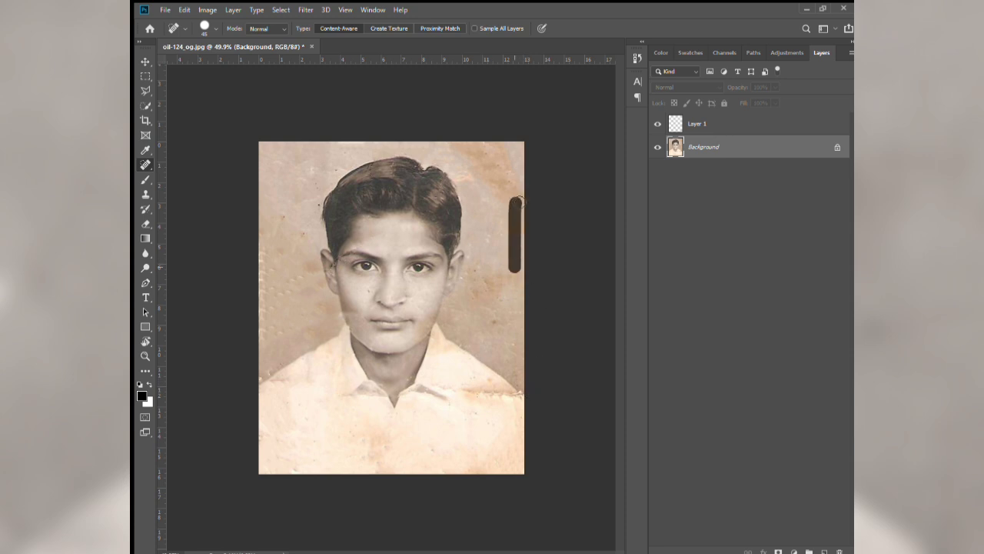
left_click(144, 162, "alt")
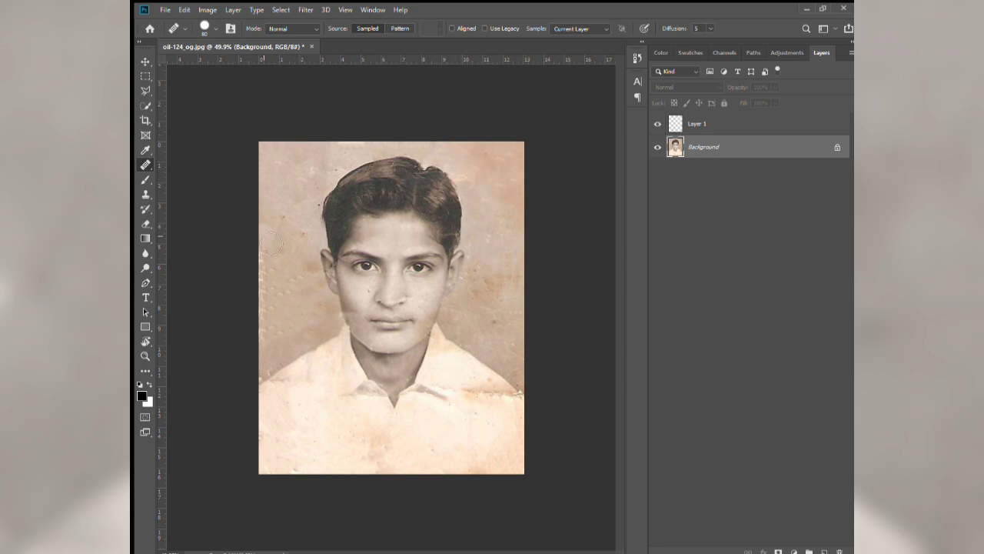
left_click(283, 322)
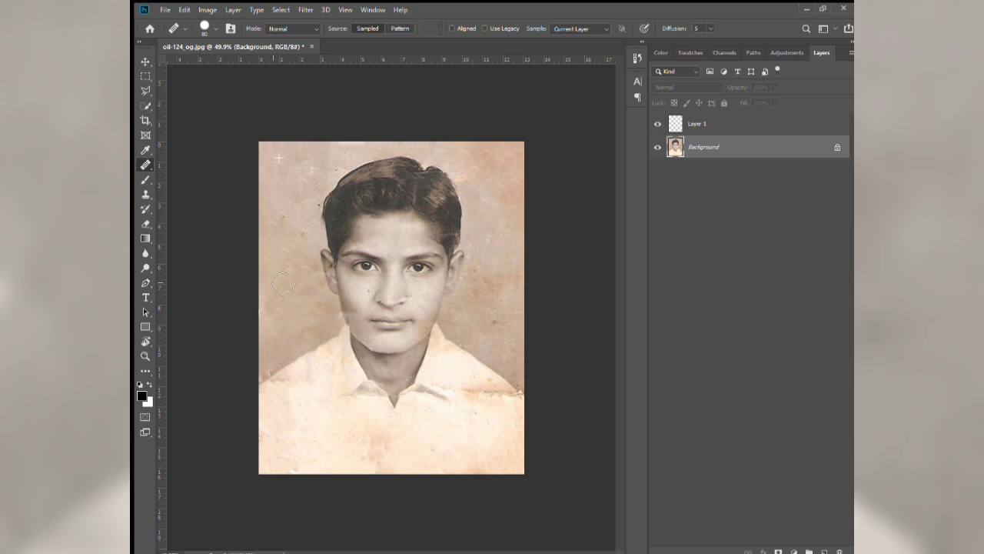
key("v")
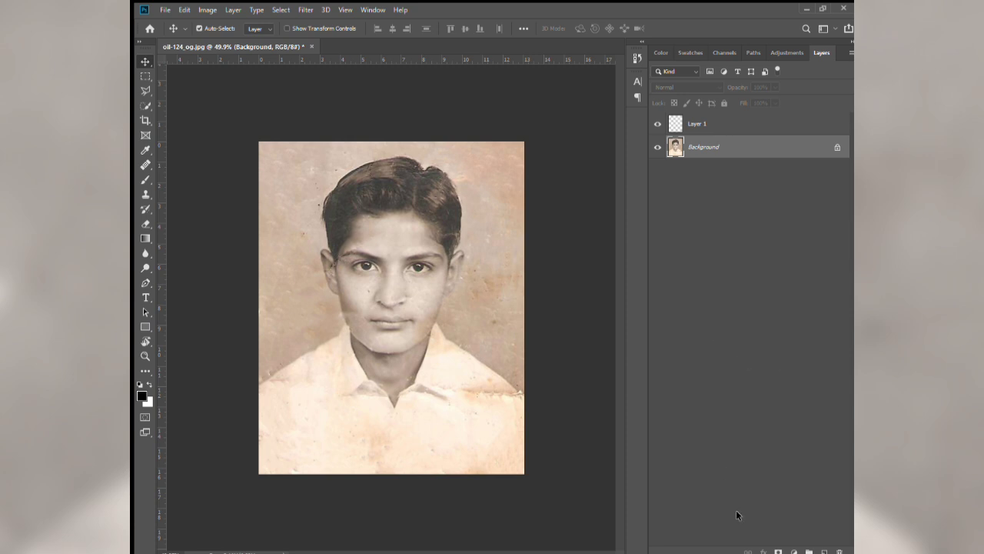
Step: Desaturate the photo to neutral grey and spot-heal three lower-right edge spots
key("ctrl+shift+u")
key("j")
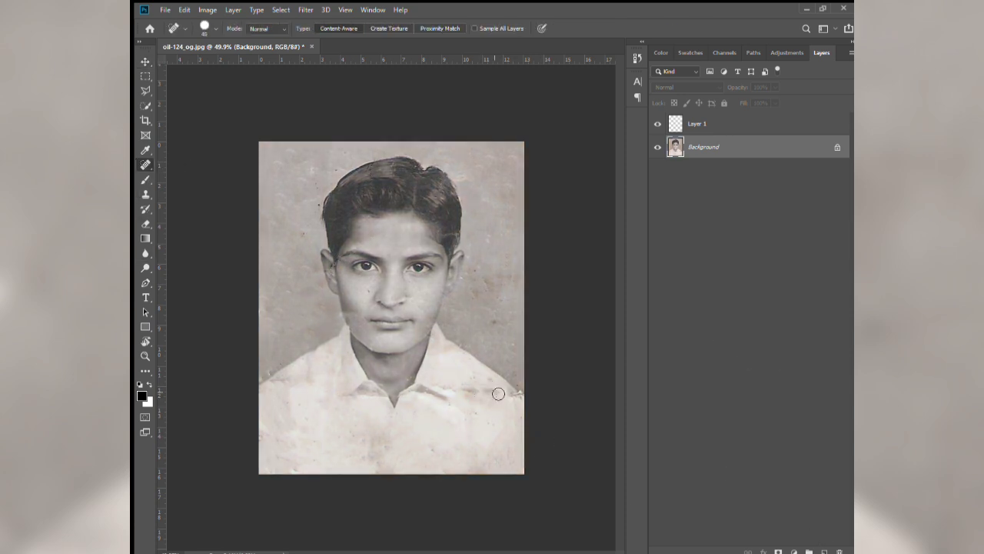
left_click(508, 419)
left_click(487, 461)
left_click(506, 387)
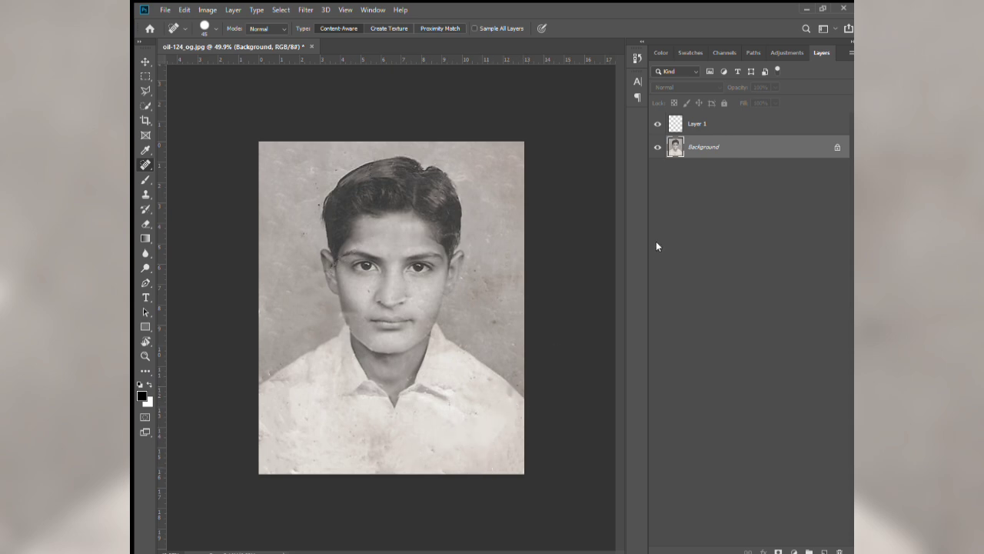